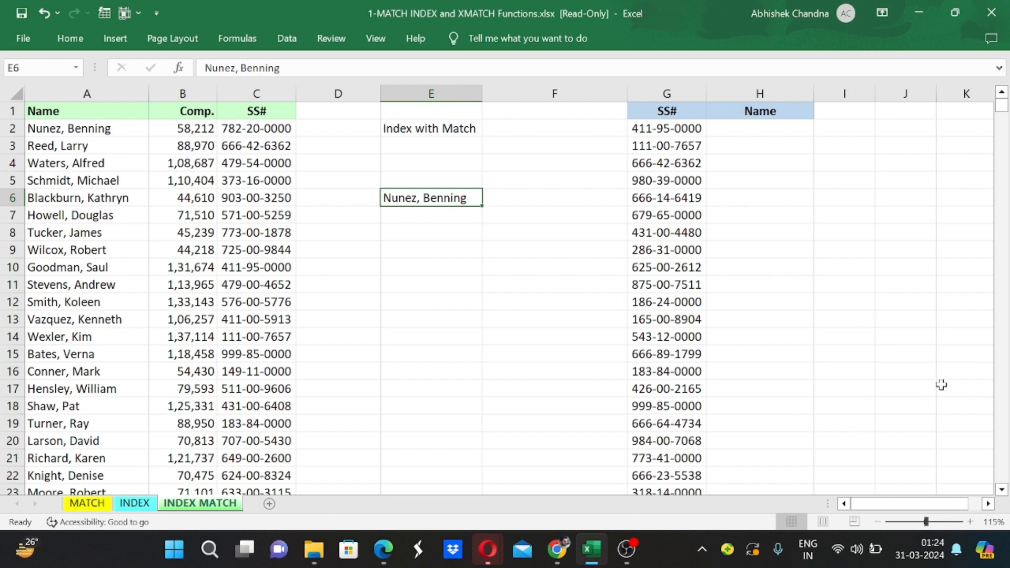
key("Up")
key("Up")
key("Up")
key("Up")
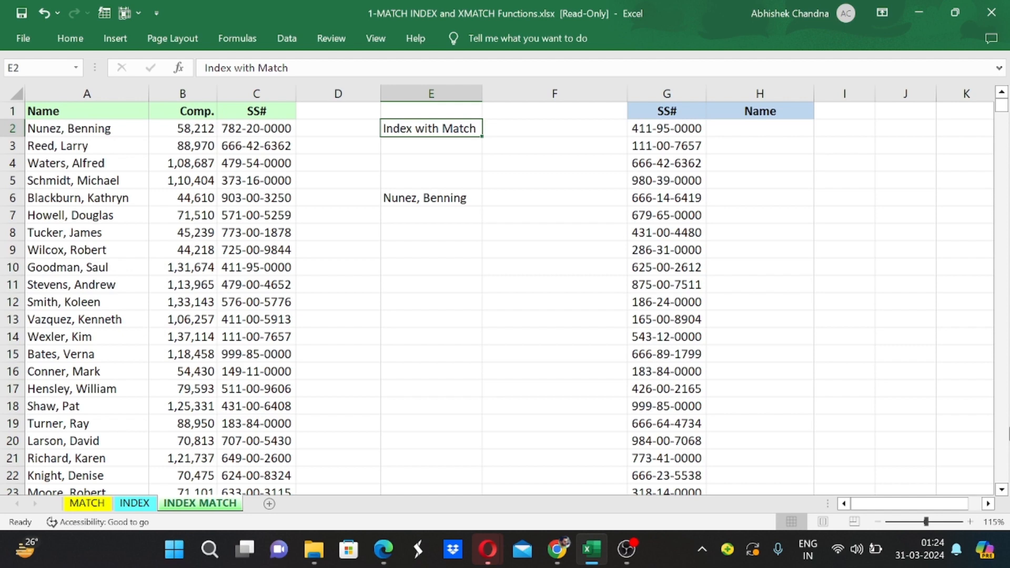
key("ctrl+Down")
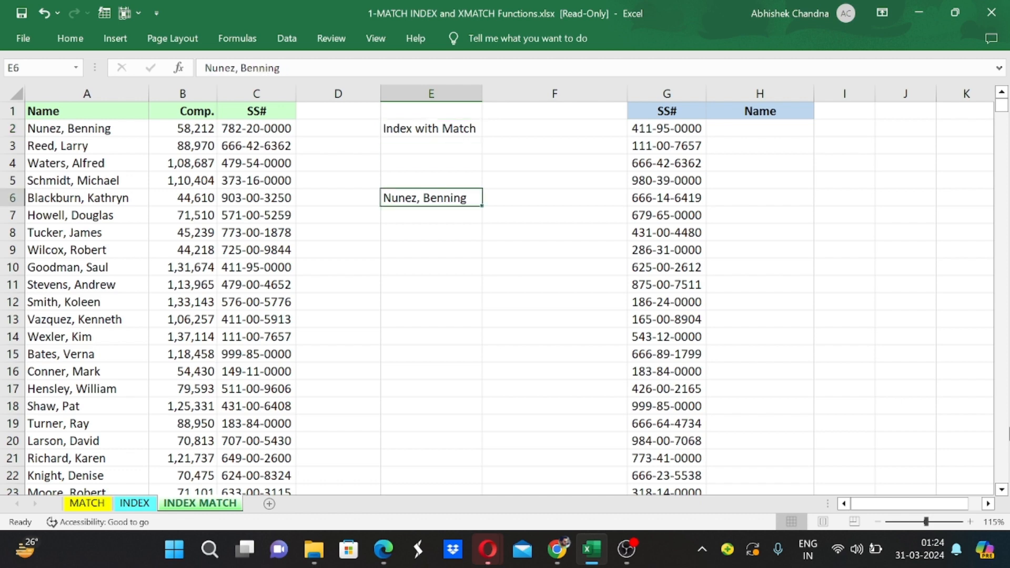
Start a VLOOKUP formula in cell F6 with E6 as the lookup value.
key("Right")
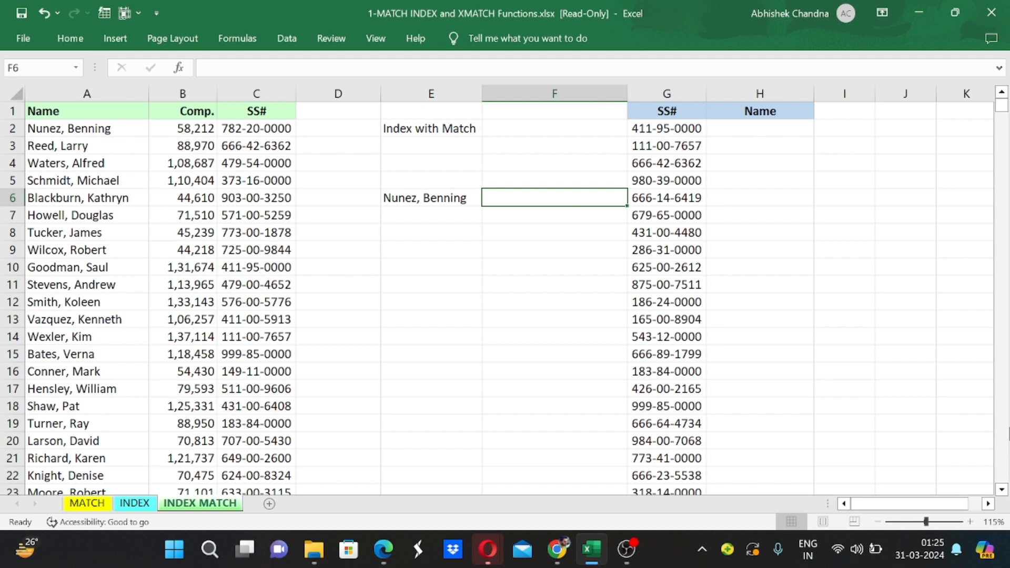
type("=")
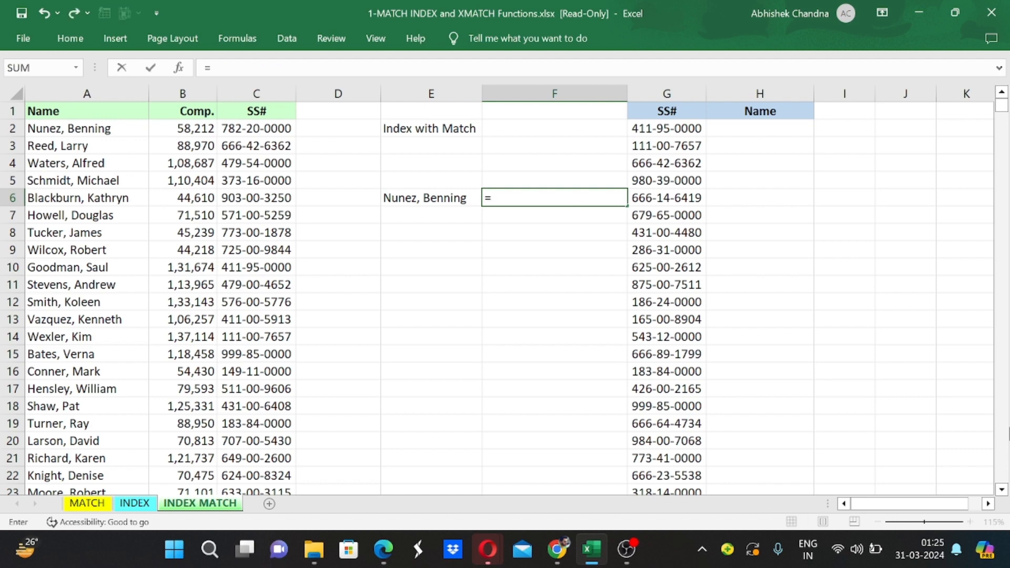
type("vl")
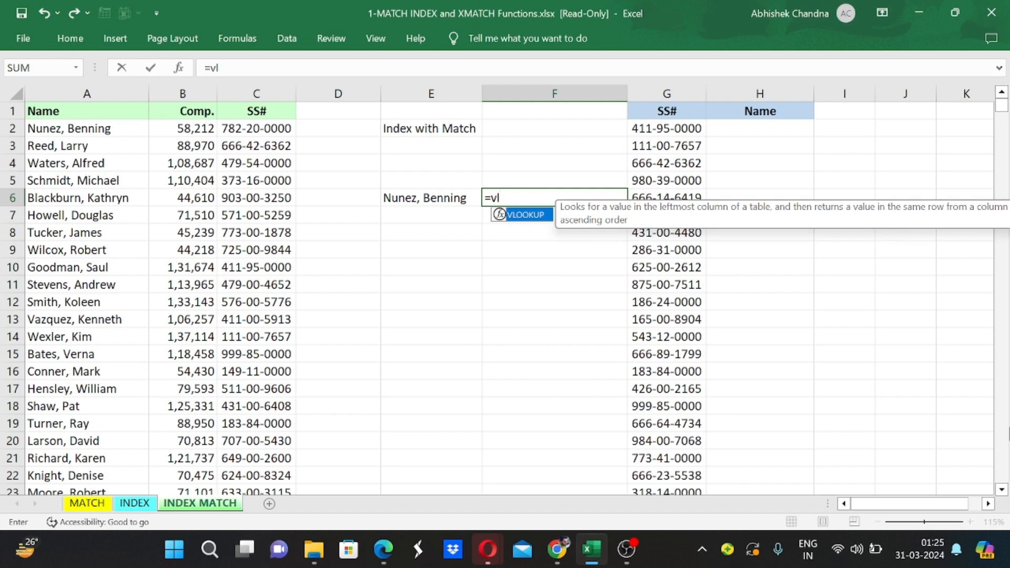
key("Tab")
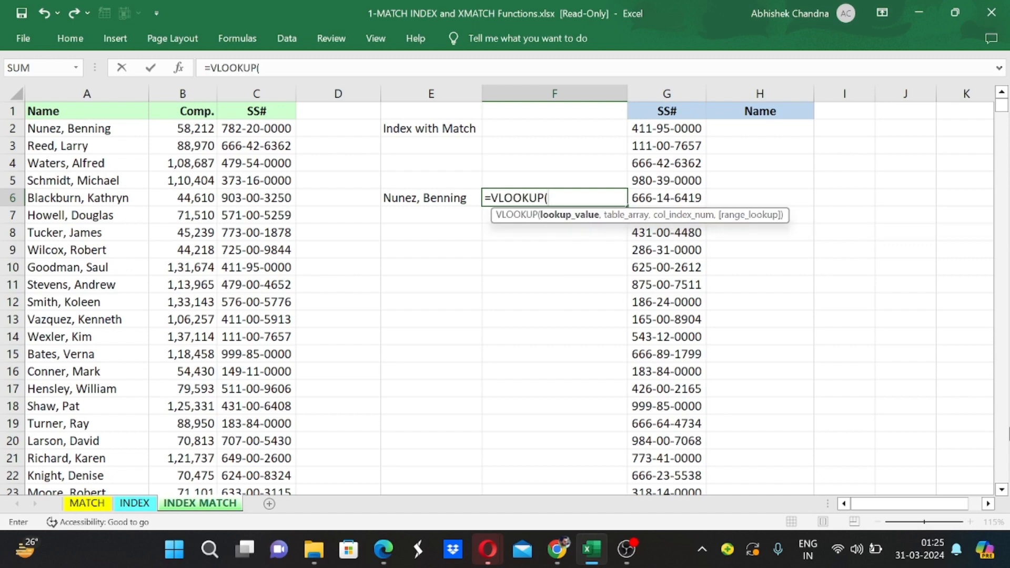
key("Left")
type(",")
Set the VLOOKUP table array to the full source table, A1:C651.
key("Left")
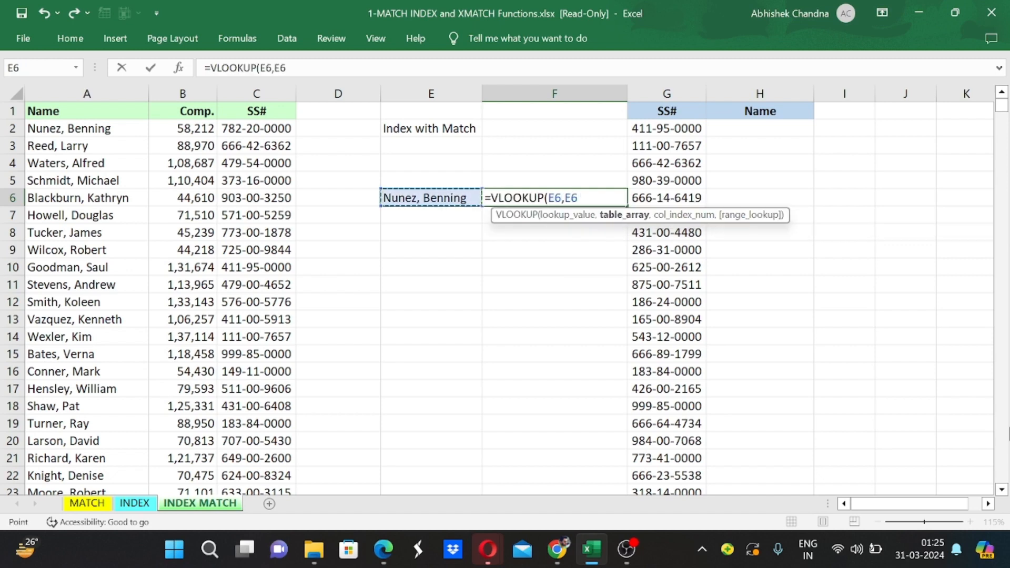
key("Left")
key("Left")
key("Left")
key("Left")
key("ctrl+Up")
key("ctrl+shift+Right")
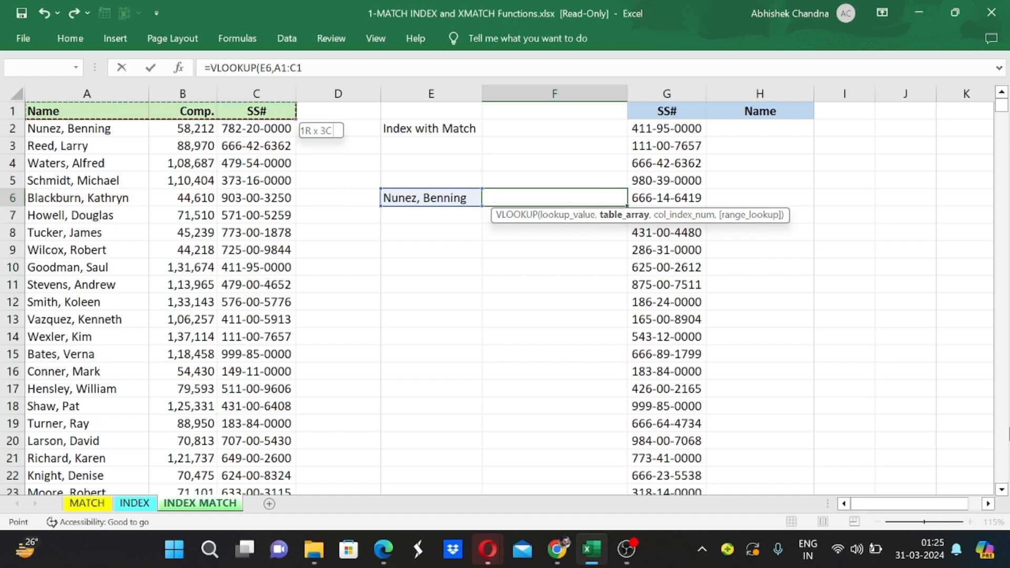
key("ctrl+shift+Down")
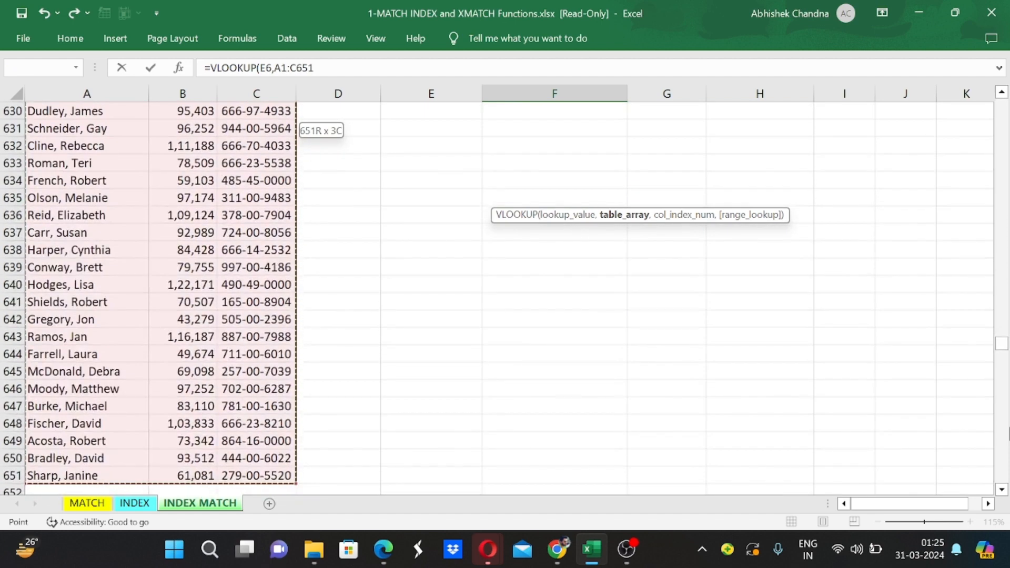
type(",")
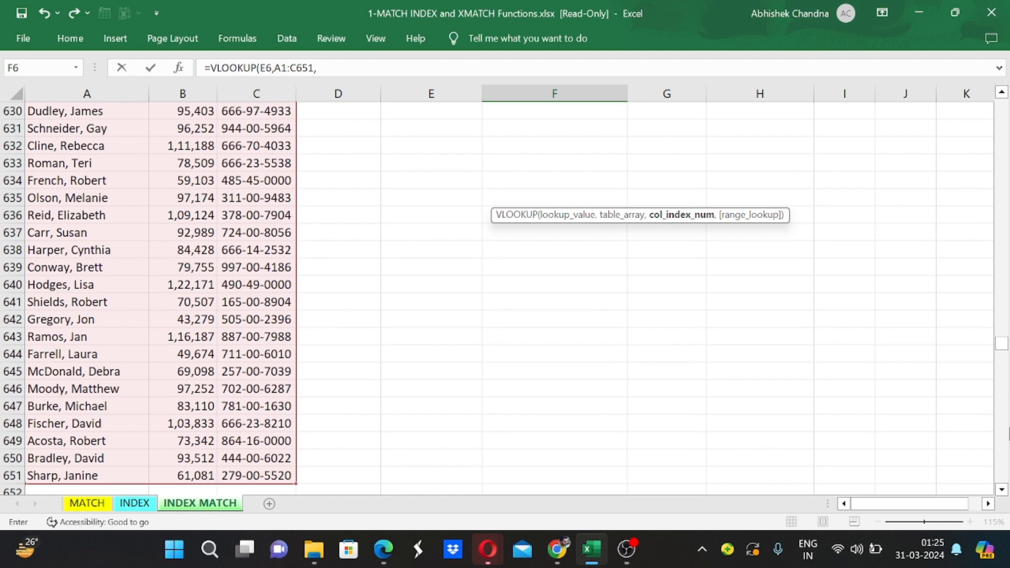
Complete the VLOOKUP formula in F6 with column index 3 and exact-match argument 0.
type("3.")
key("Home")
key("BackSpace")
key("BackSpace")
key("BackSpace")
key("BackSpace")
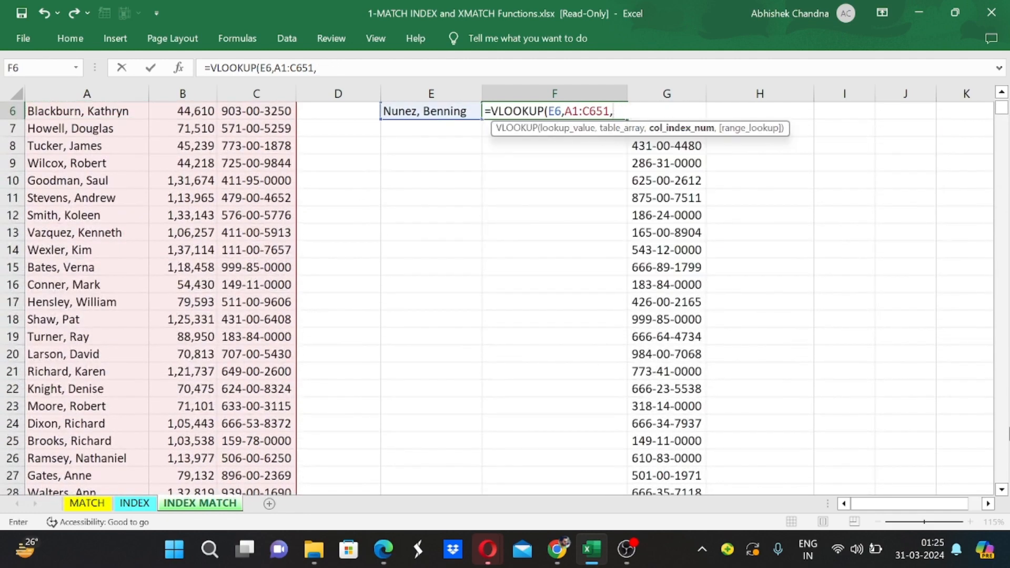
type("3,0")
key("Return")
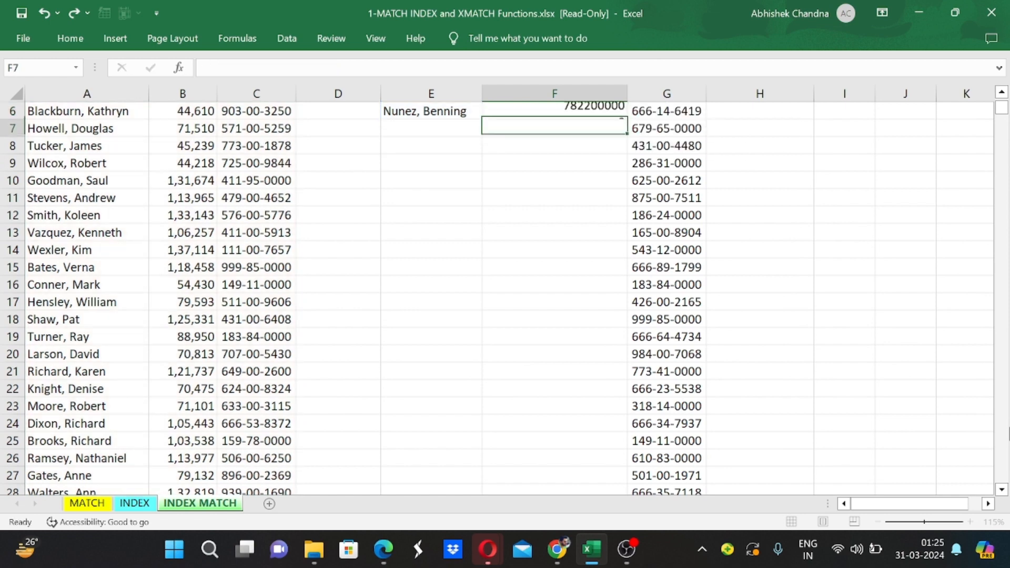
Inspect the VLOOKUP formula in F6 and the ranges it references.
key("Up")
scroll(504, 298, "up", 1)
scroll(504, 299, "up", 3)
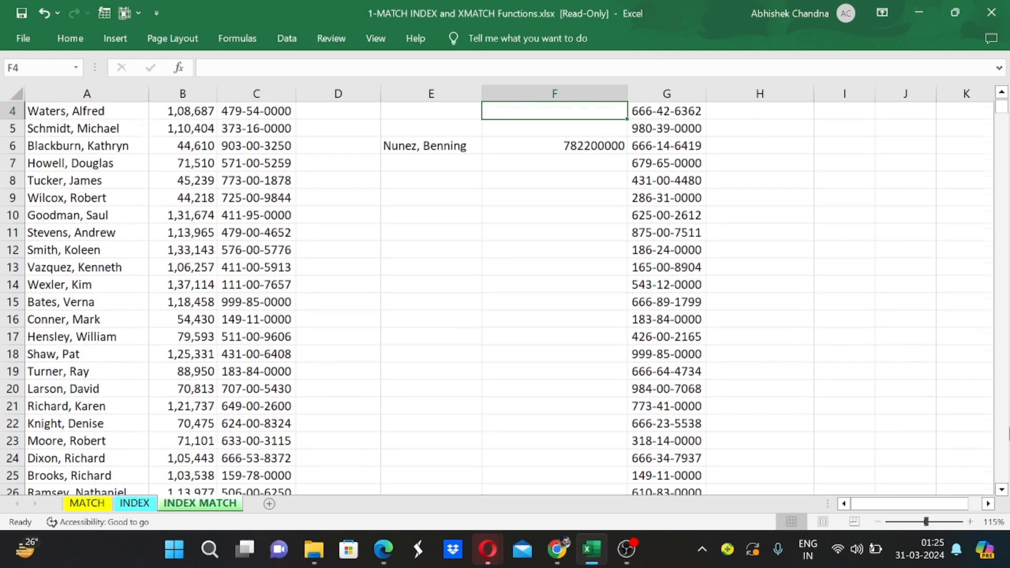
key("F2")
key("Escape")
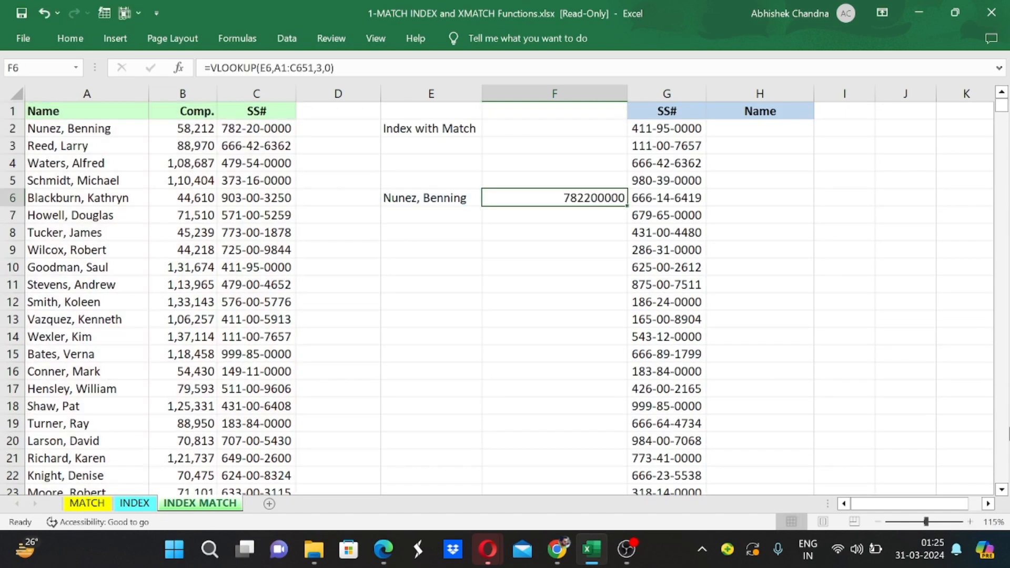
key("F2")
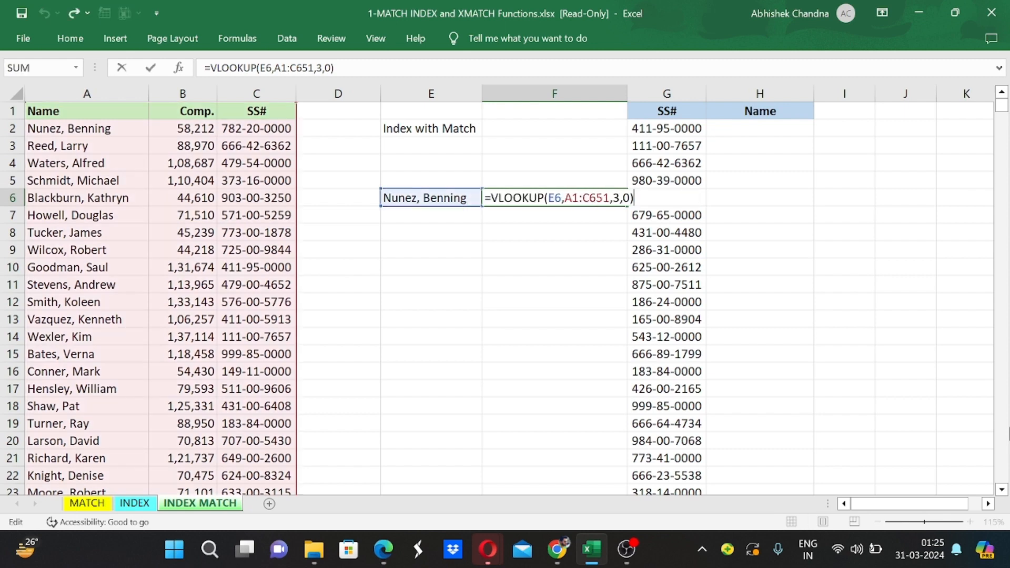
key("ctrl+Return")
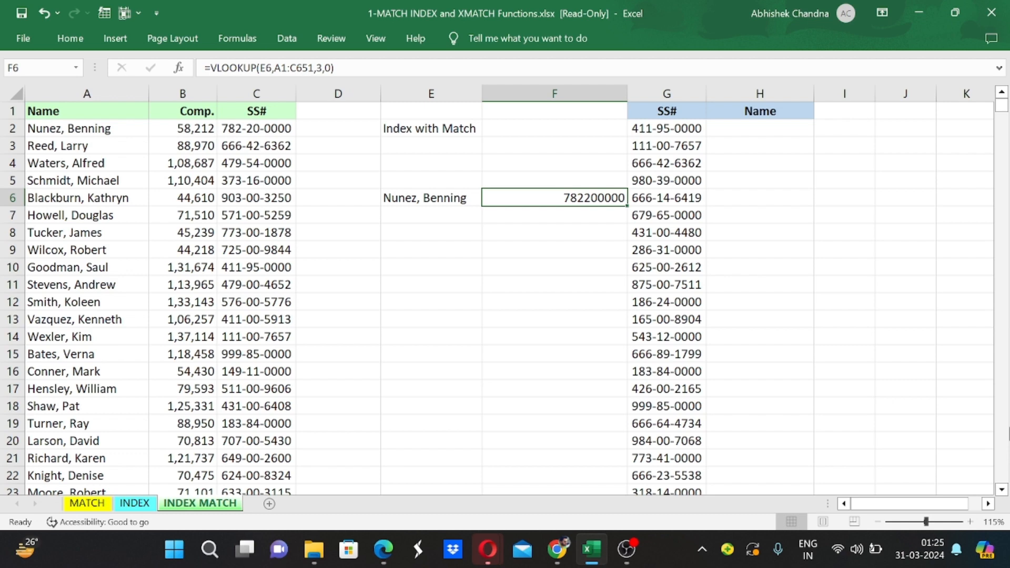
Compare the order of the Name and SS# columns in the source table with the arguments of F6's VLOOKUP.
key("Right")
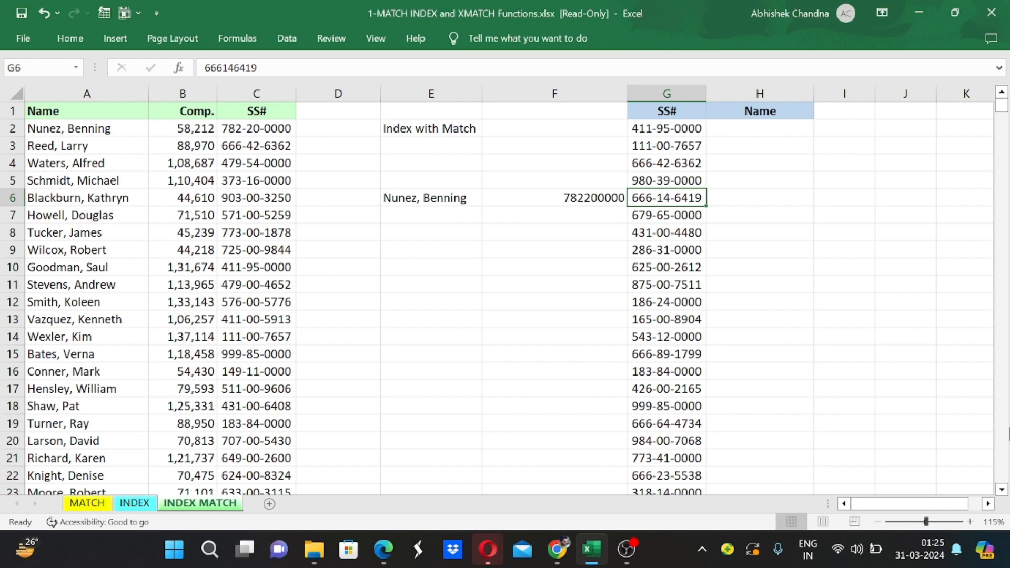
key("ctrl+Left")
key("ctrl+Left")
key("ctrl+Left")
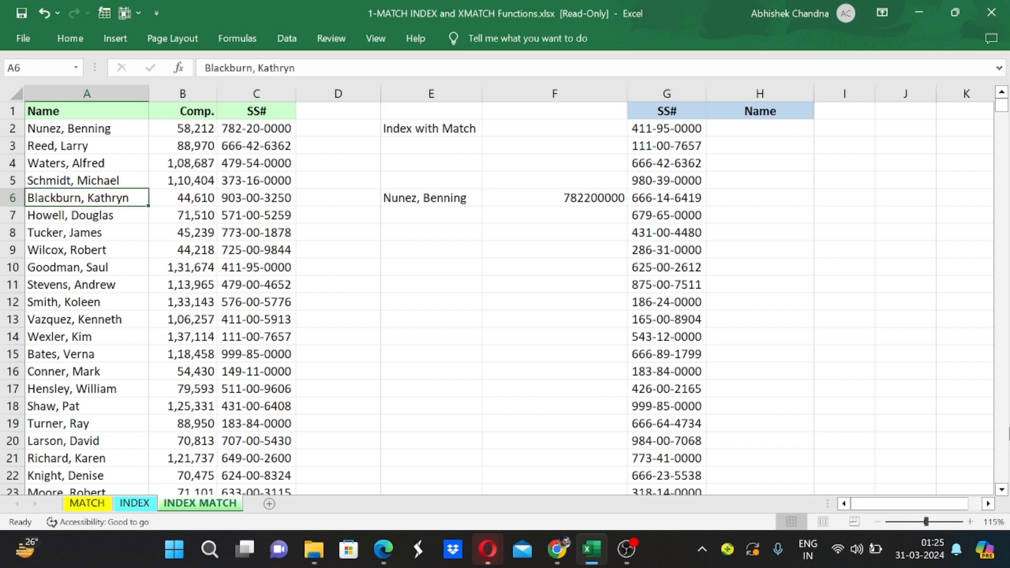
key("Right")
key("Right")
key("Right")
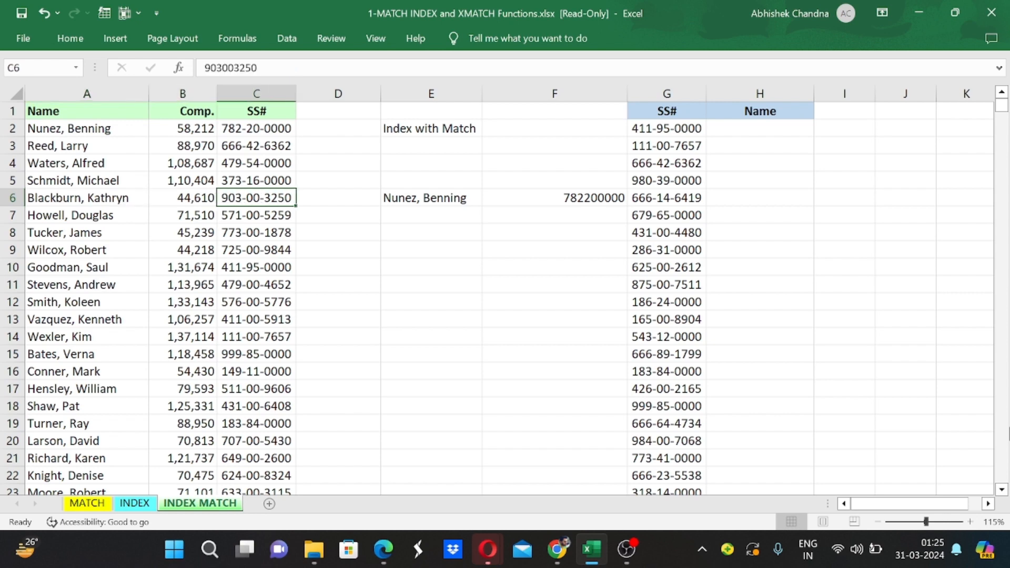
key("Right")
key("Right")
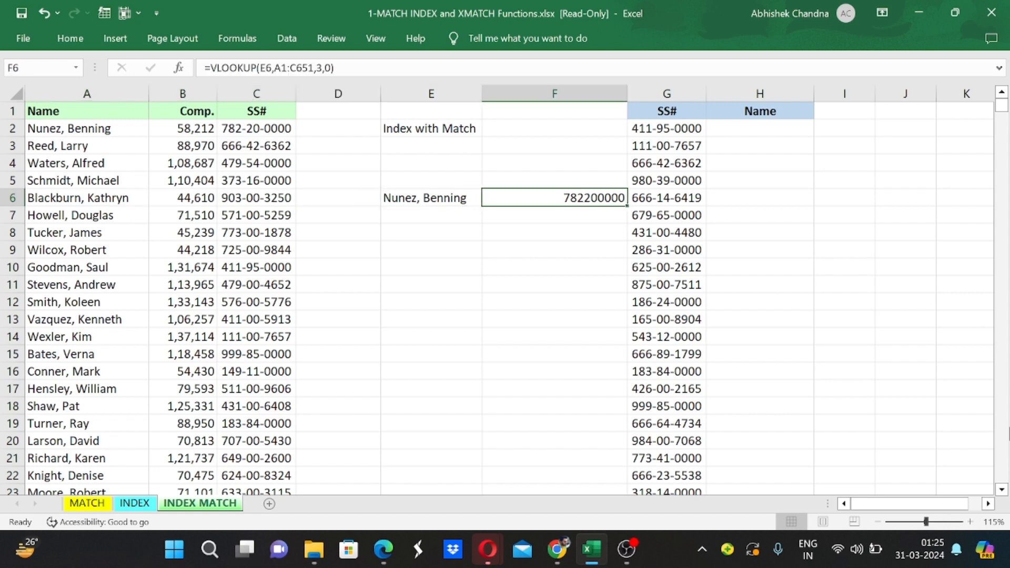
key("F2")
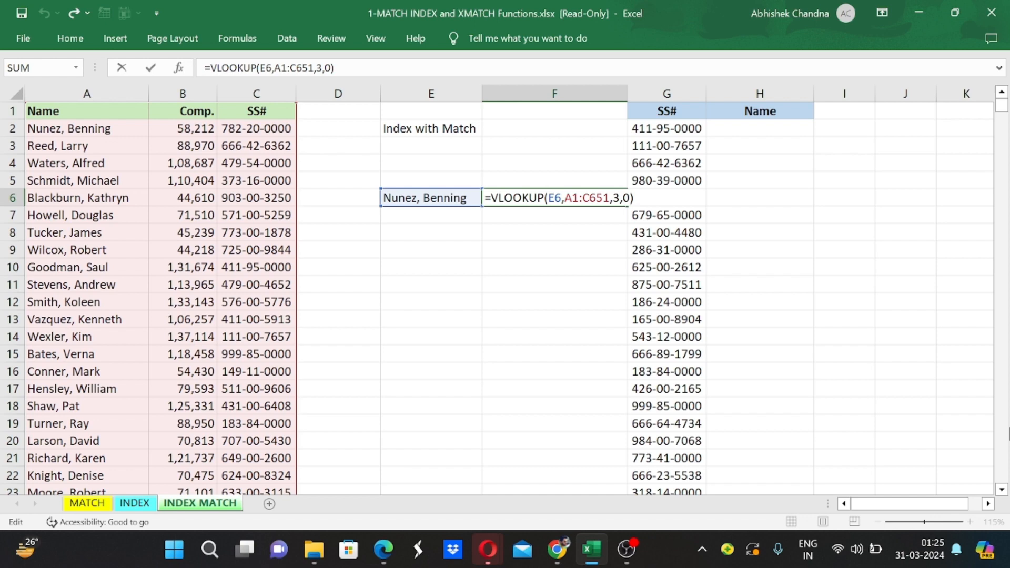
key("Escape")
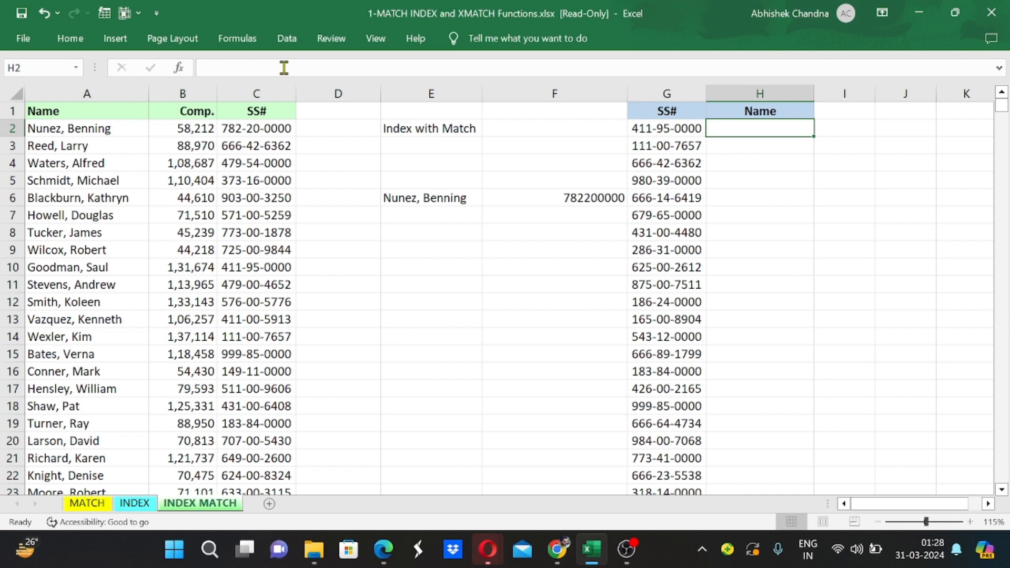
Highlight the whole source table from the Name header to the last SS# row to review its extent.
key("Left")
key("Home")
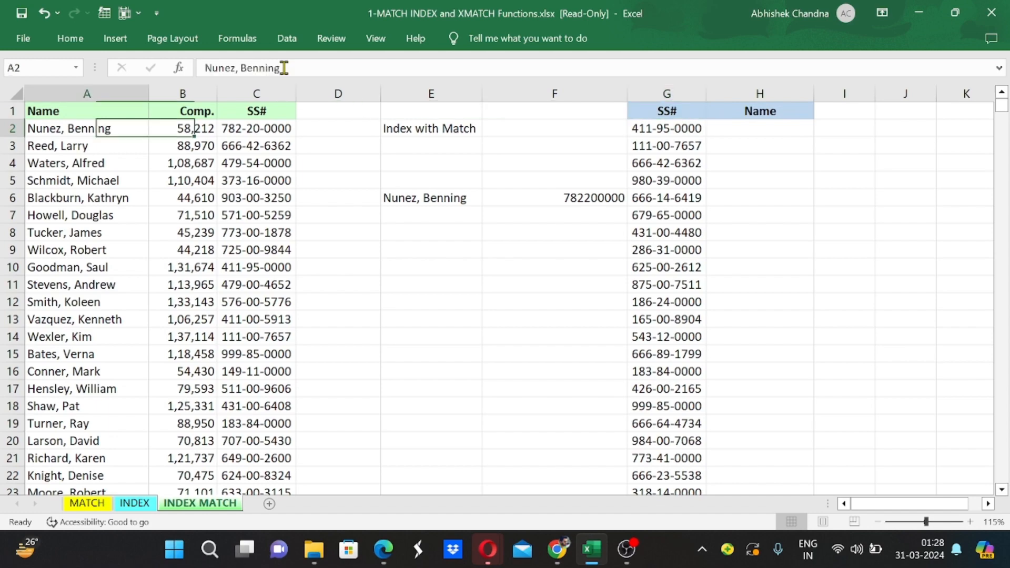
key("Up")
key("ctrl+shift+Right")
key("ctrl+shift+Down")
key("Down")
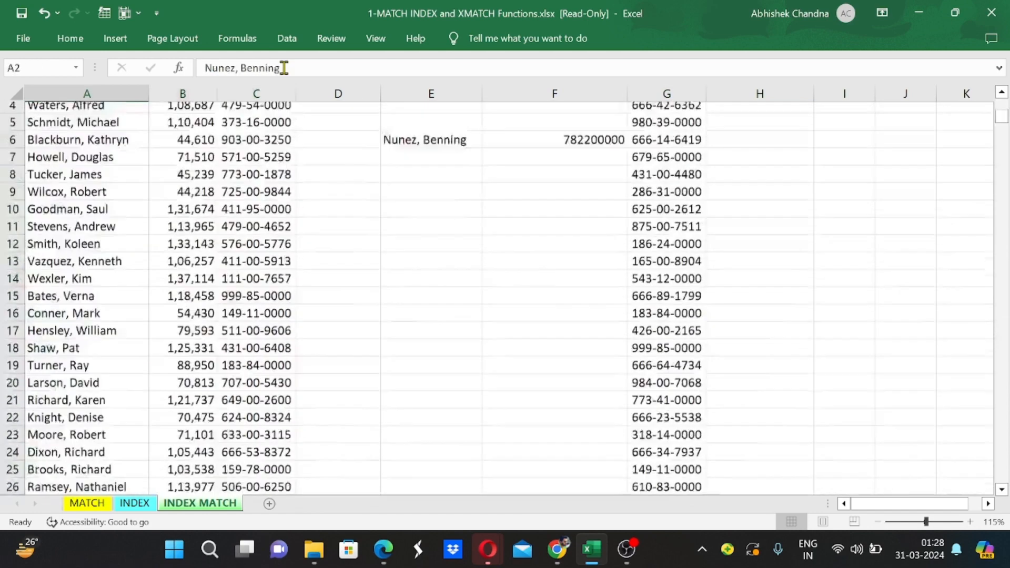
Start a MATCH formula in cell H2 with G2 as the lookup value.
key("Right")
key("Right")
key("Right")
key("Right")
key("Right")
key("Right")
key("Right")
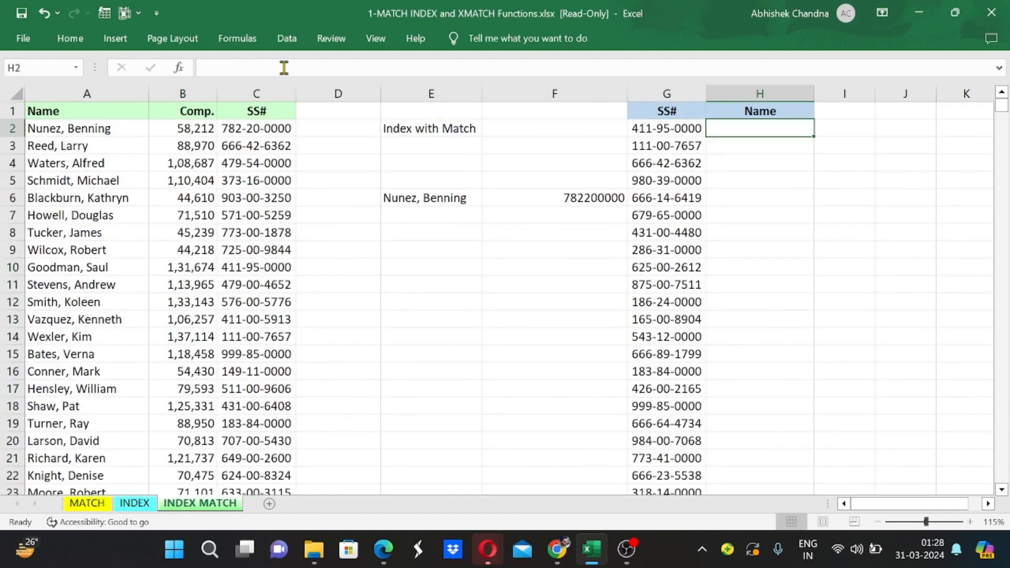
type("=mat")
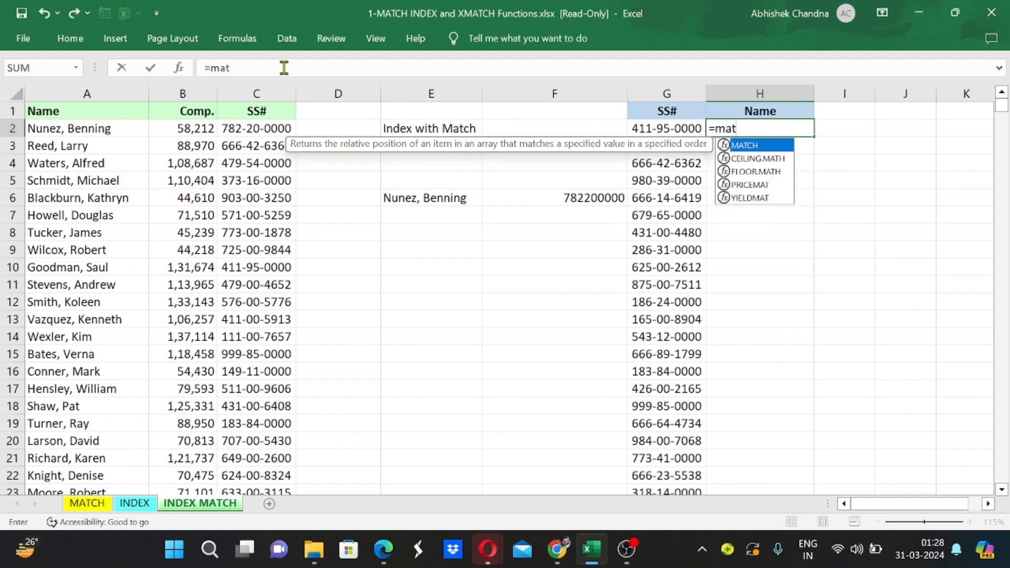
key("Tab")
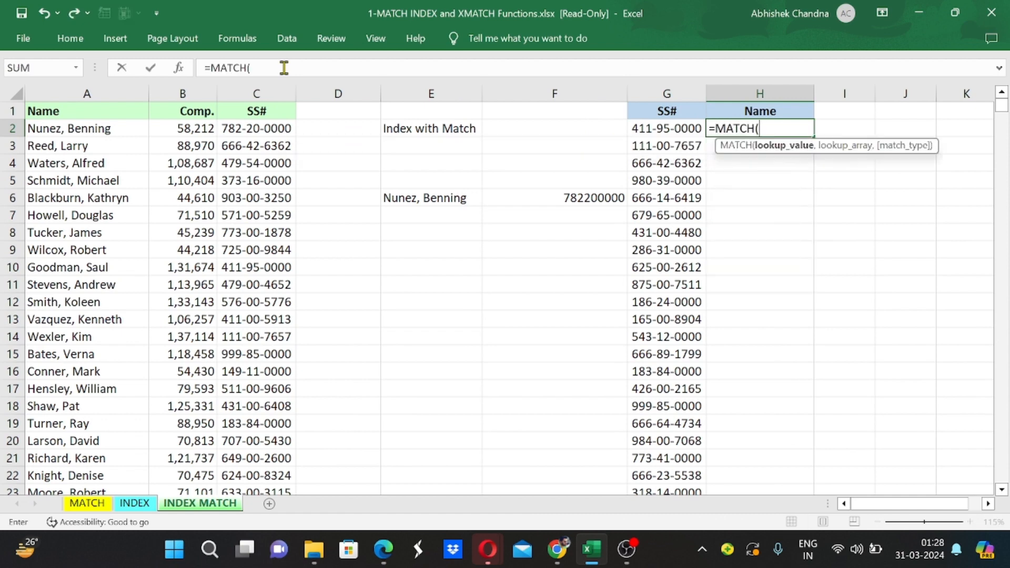
key("Left")
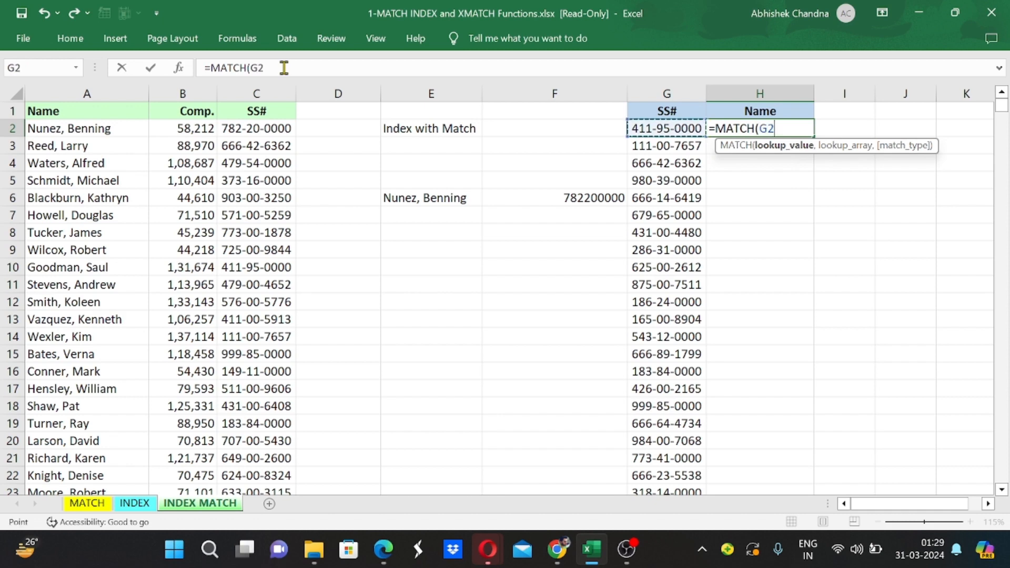
type(",")
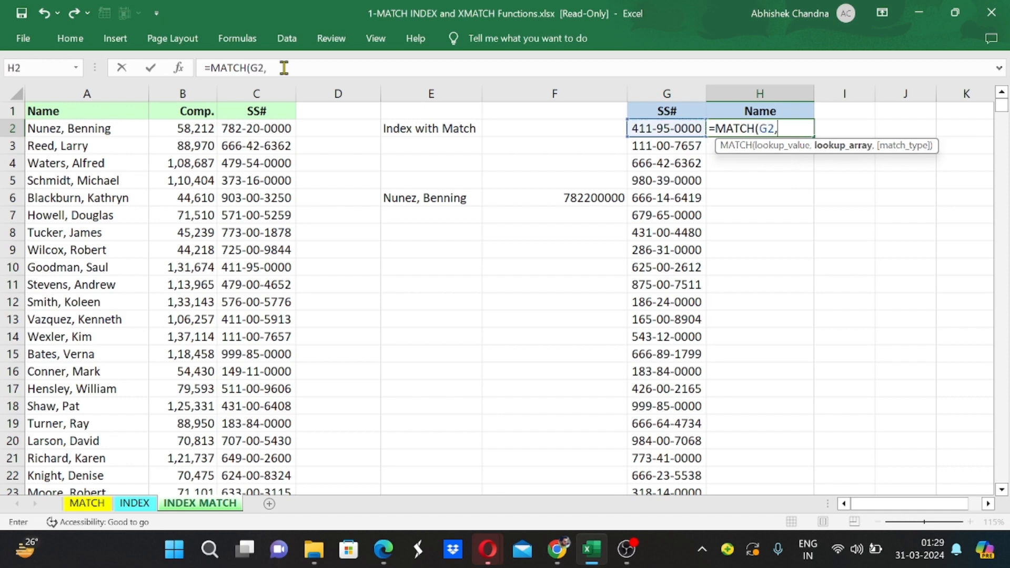
Set the MATCH lookup array to the source table's SS# column, C1:C651.
key("Left")
key("ctrl+Left")
key("ctrl+Left")
key("ctrl+Left")
key("Up")
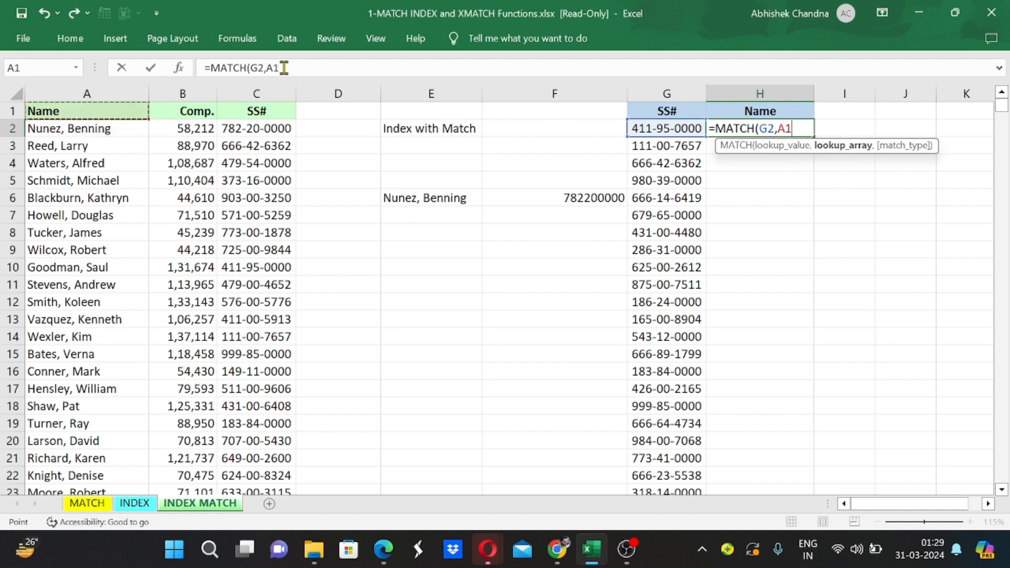
key("Right")
key("Right")
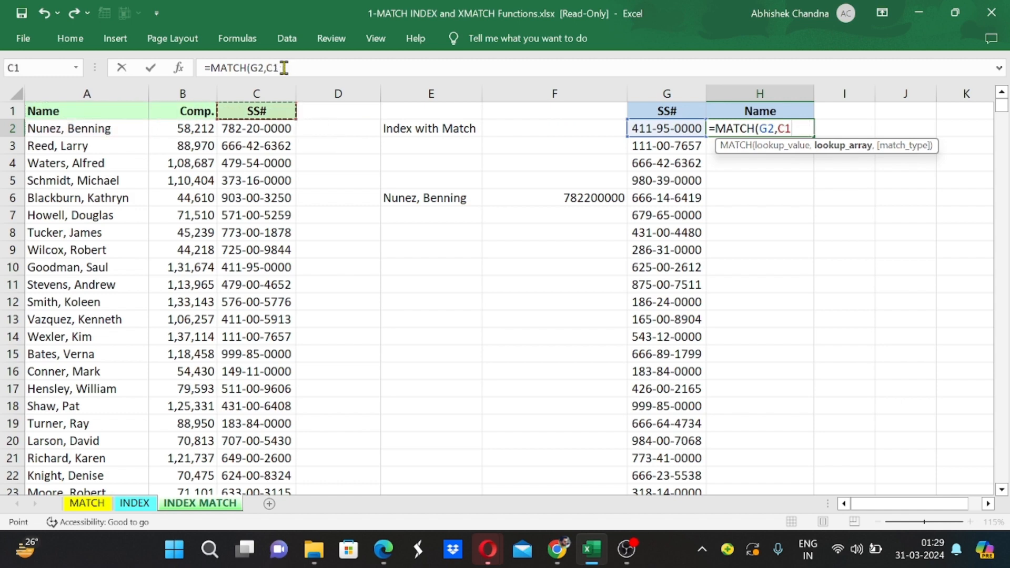
key("ctrl+shift+Down")
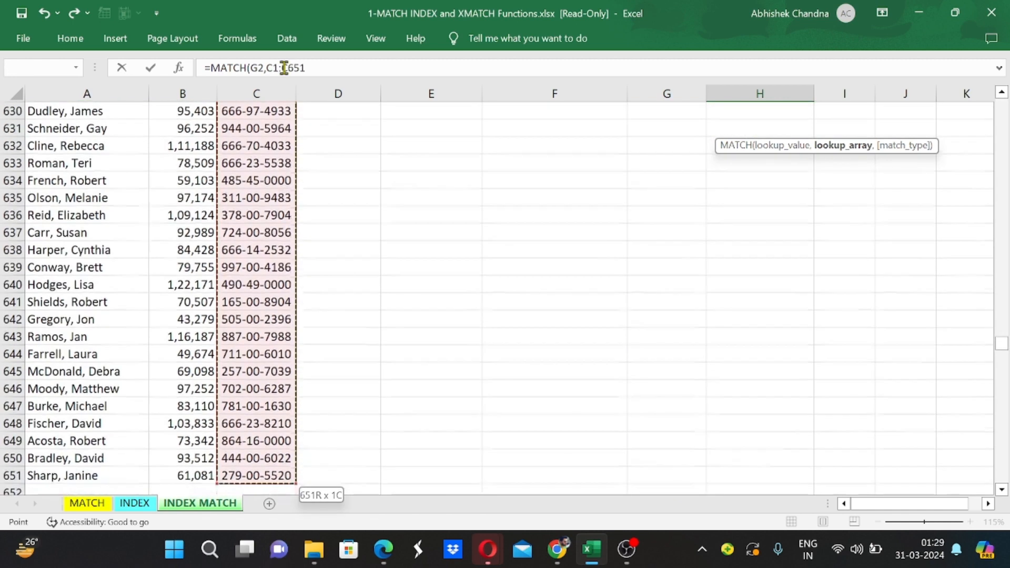
type(",")
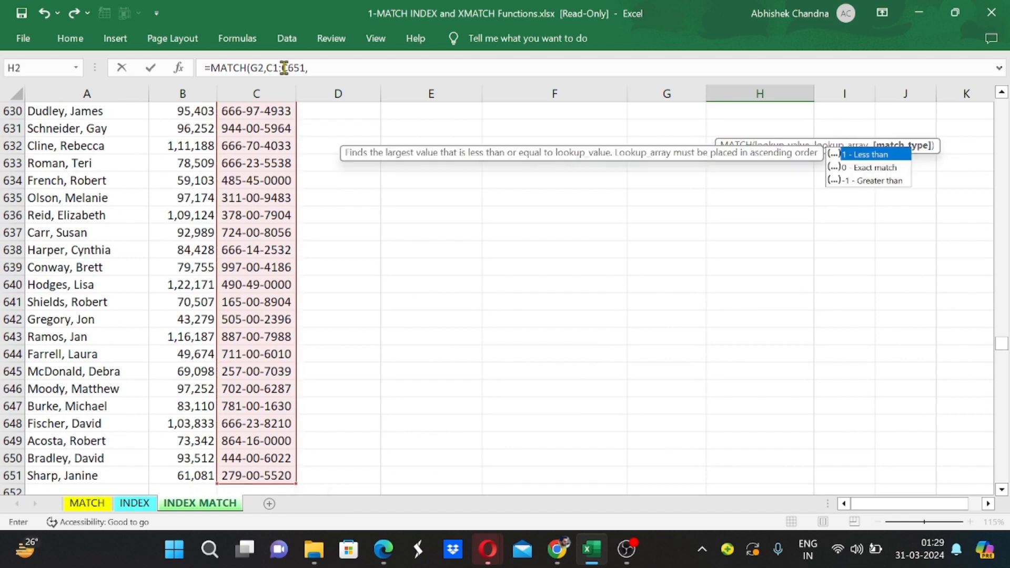
Complete the MATCH formula in H2 with match type 0 for an exact match.
type("0)")
key("Return")
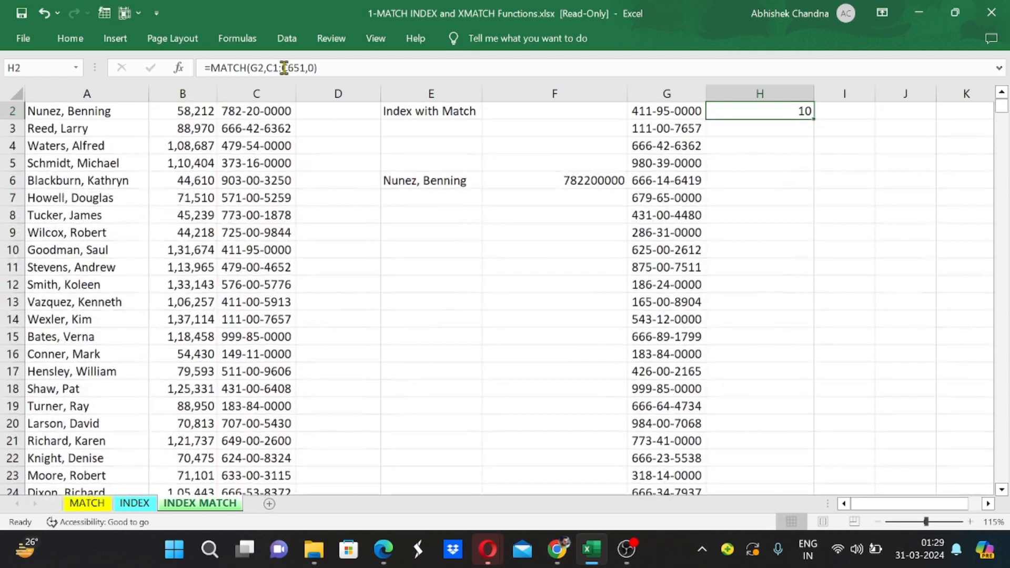
key("Up")
key("Down")
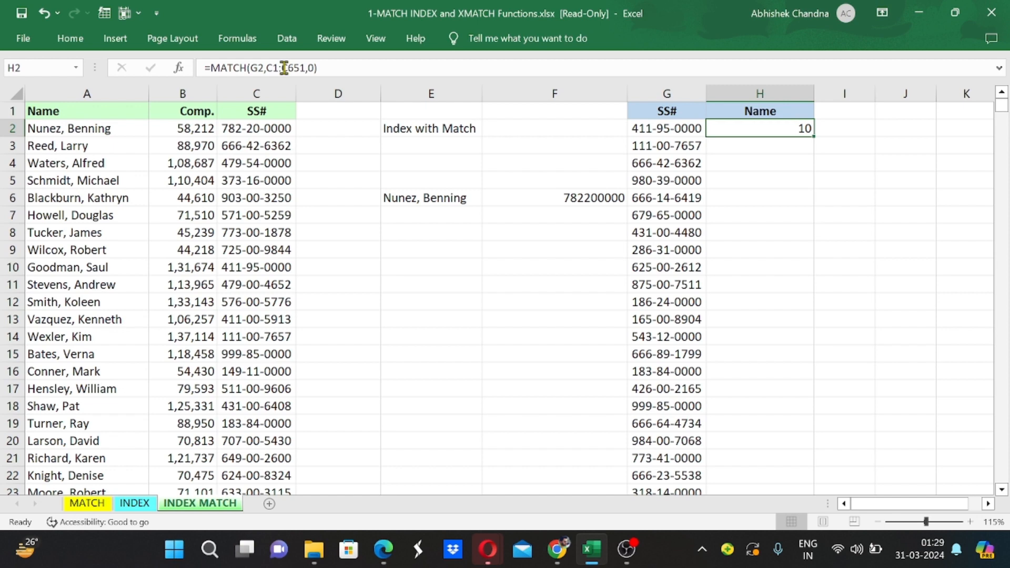
Check row 10 of the source table against the MATCH result, comparing its SS# and name, and return to H2.
key("Left")
key("Left")
key("Left")
key("Left")
key("Left")
key("Left")
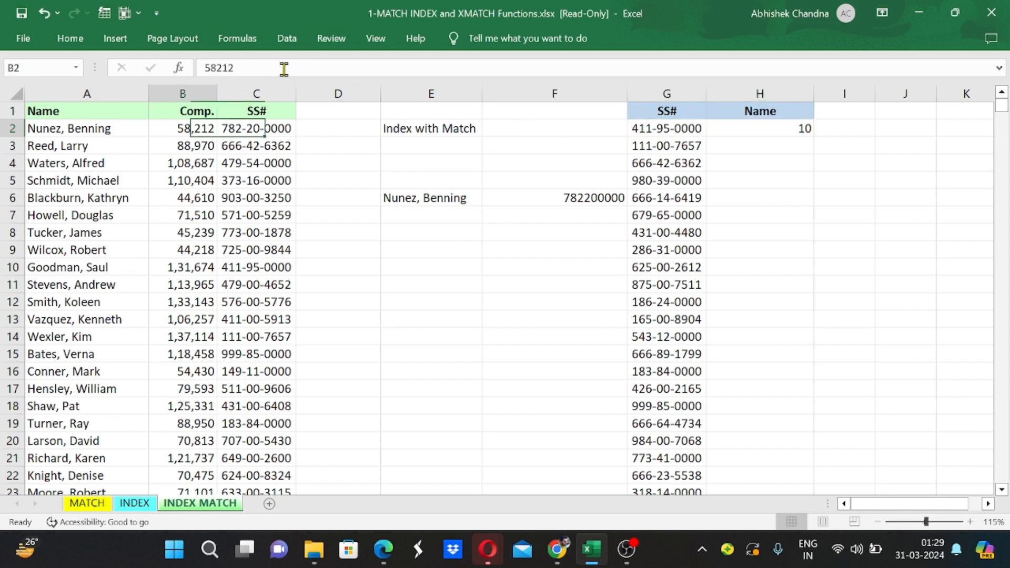
key("Right")
key("Down")
key("Down")
key("Down")
key("Down")
key("Down")
key("Down")
key("Down")
key("Down")
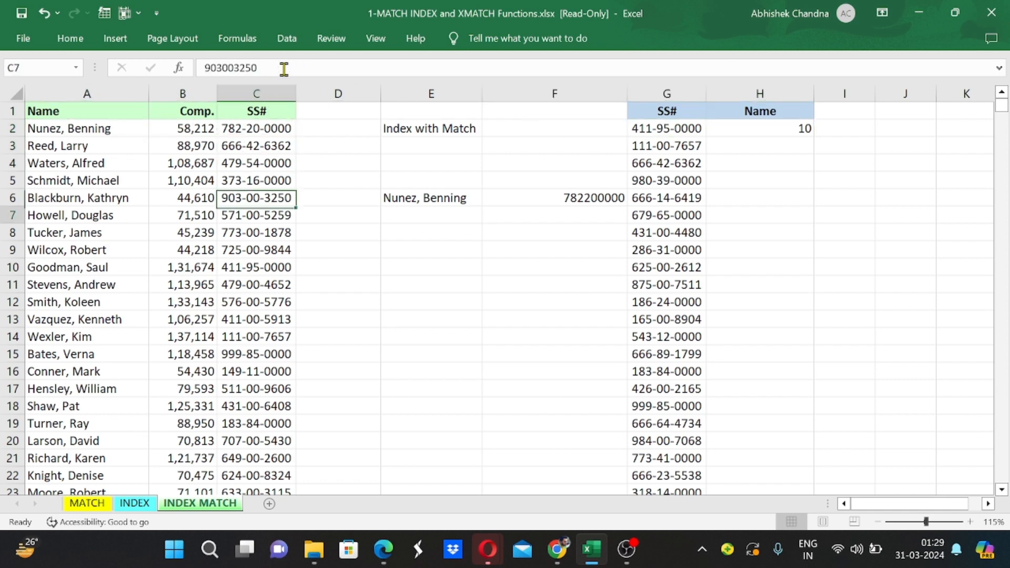
key("Right")
key("Right")
key("Right")
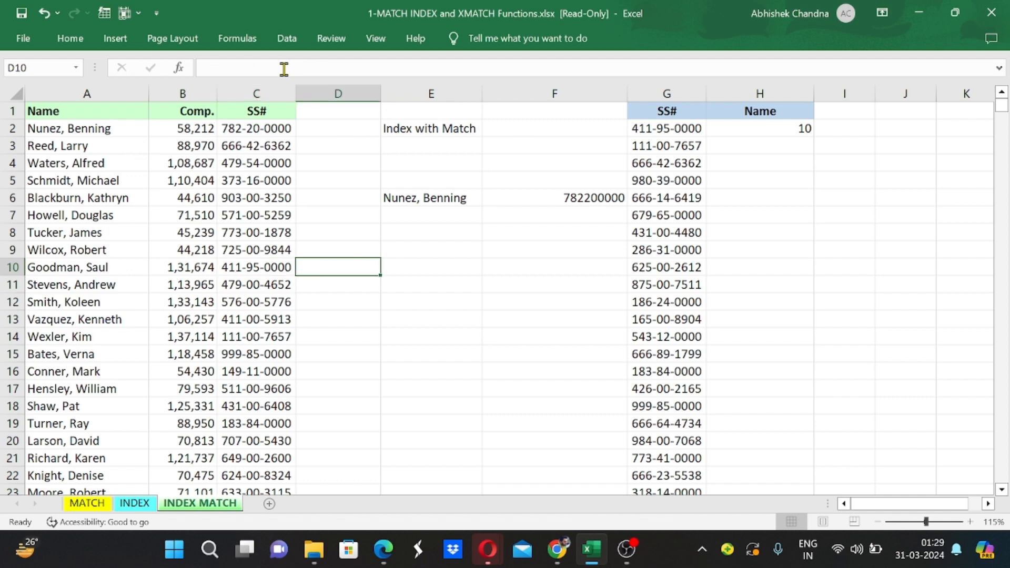
key("Left")
key("Left")
key("Left")
key("Left")
key("Left")
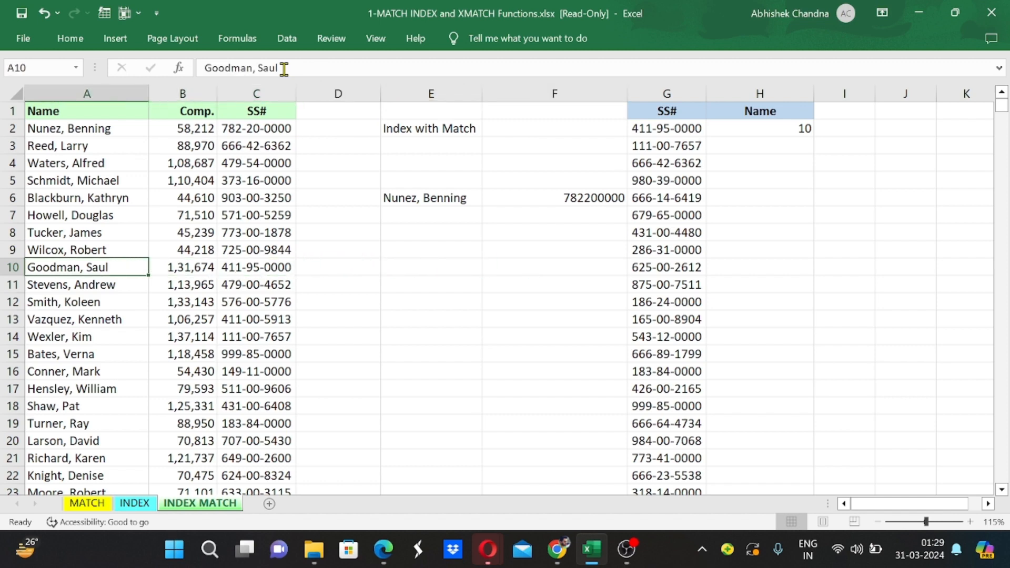
key("Right")
key("Right")
key("Right")
key("Right")
key("Right")
key("Right")
key("Right")
key("Left")
key("Up")
key("Up")
key("Up")
key("Up")
key("Up")
key("Up")
key("Up")
key("Up")
key("Up")
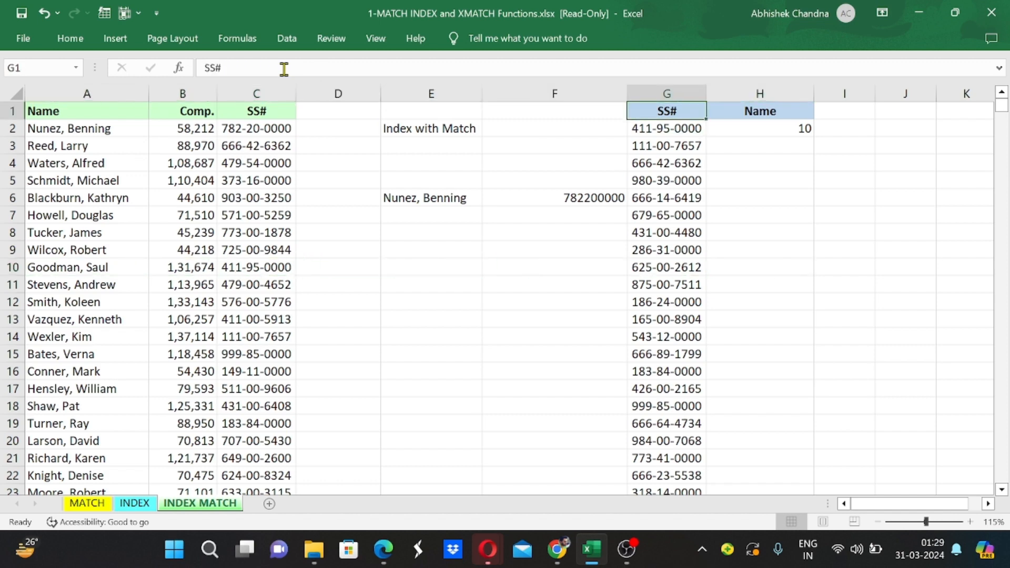
key("Down")
key("Right")
key("F2")
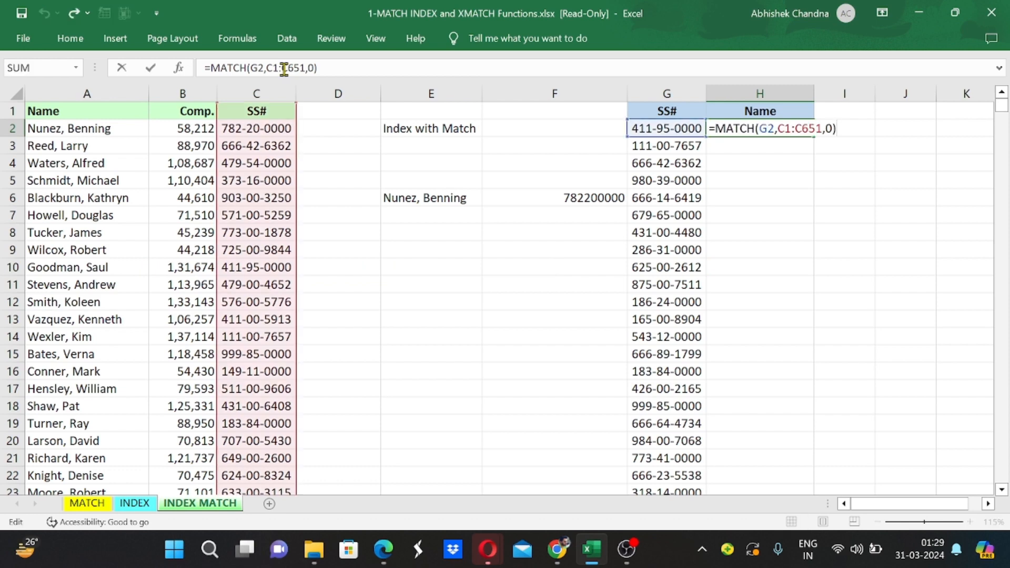
key("Home")
key("Right")
key("ctrl+Return")
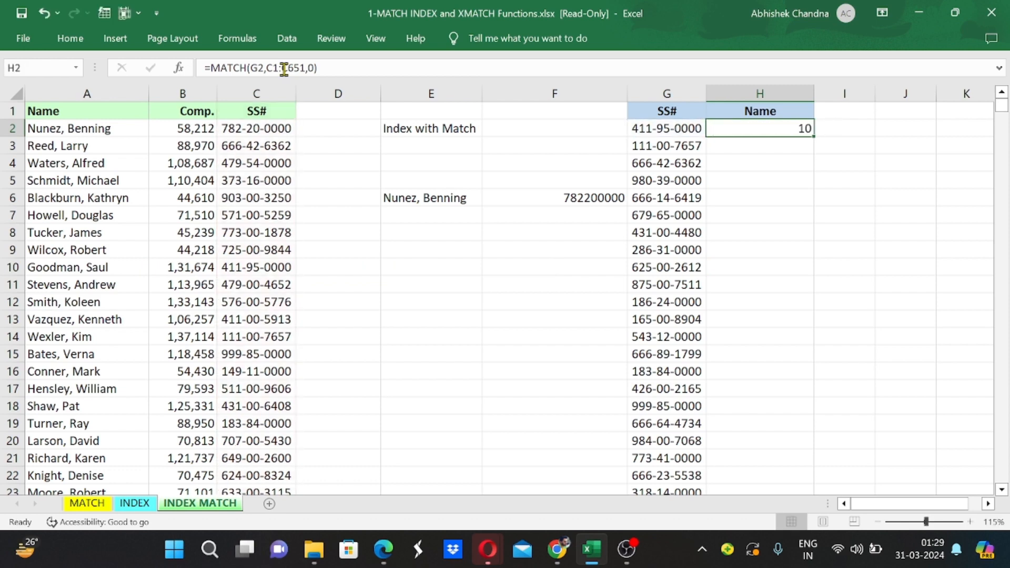
Start an INDEX function around the existing MATCH in H2 by inserting "index(" before MATCH.
key("F2")
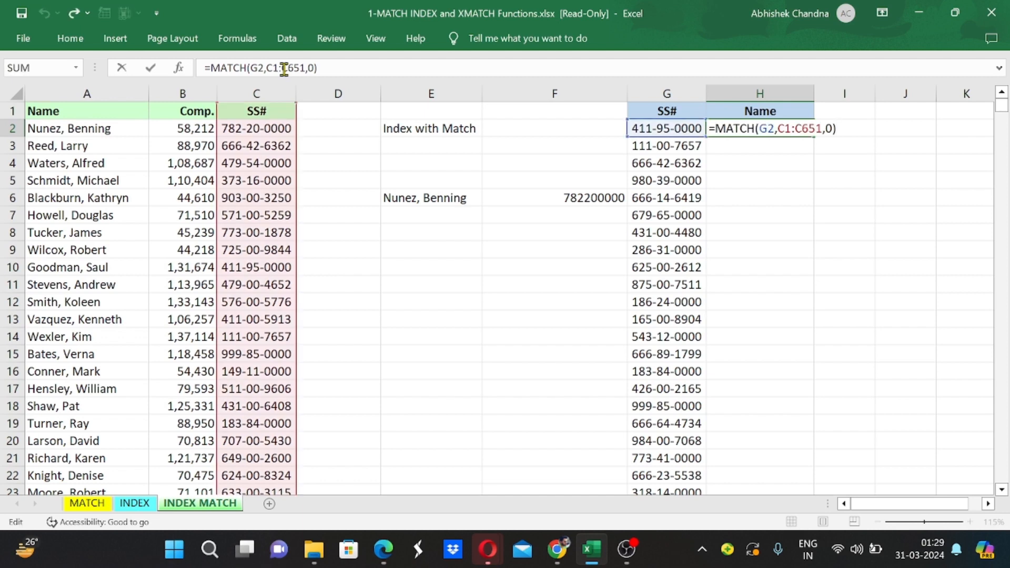
key("Home")
key("Right")
type("index")
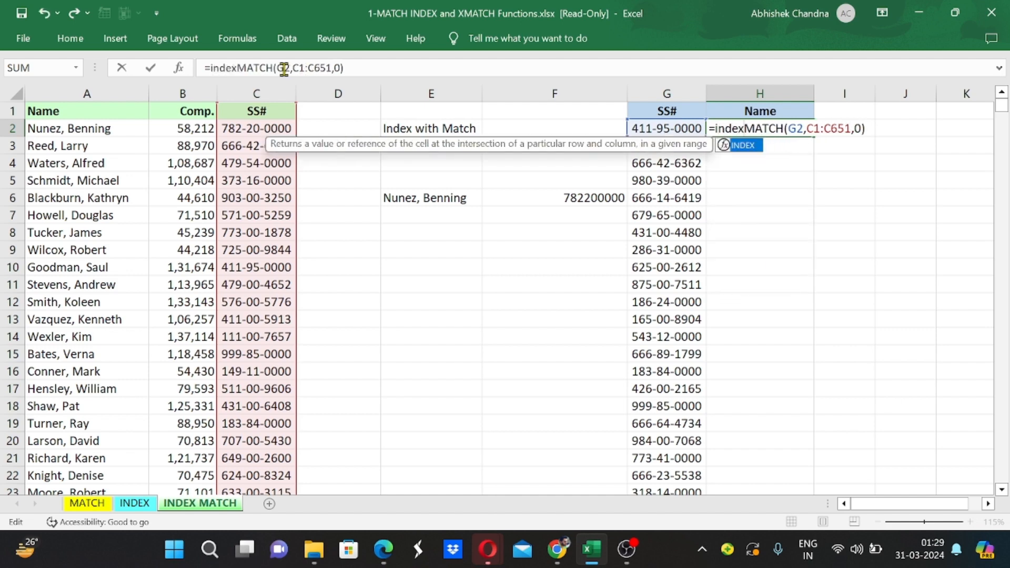
type("(")
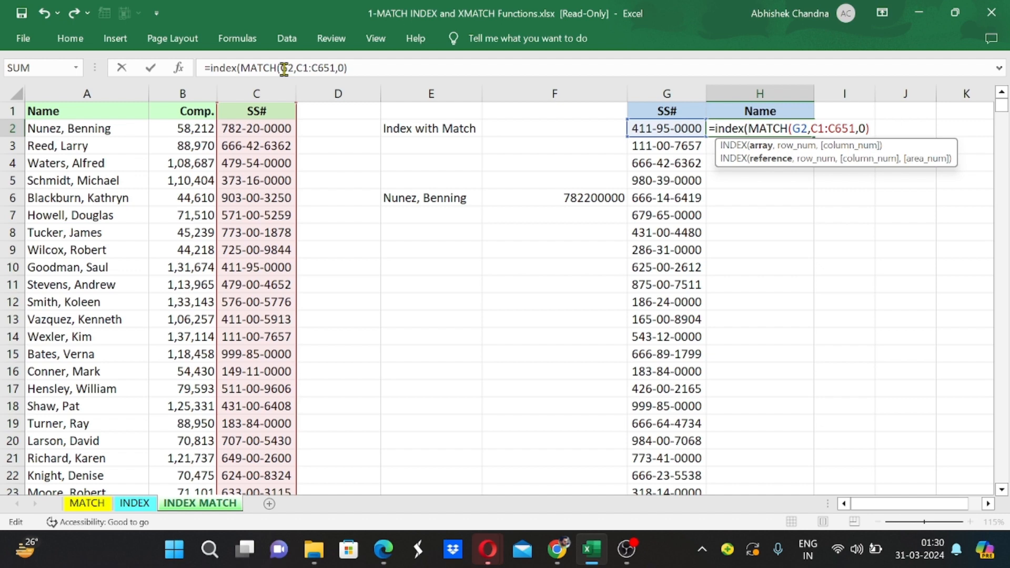
Set the INDEX array to the whole source table, A1:C651, with MATCH following as the row number.
key("F2")
key("Left")
key("Left")
key("Left")
key("Left")
key("Left")
key("Left")
key("Left")
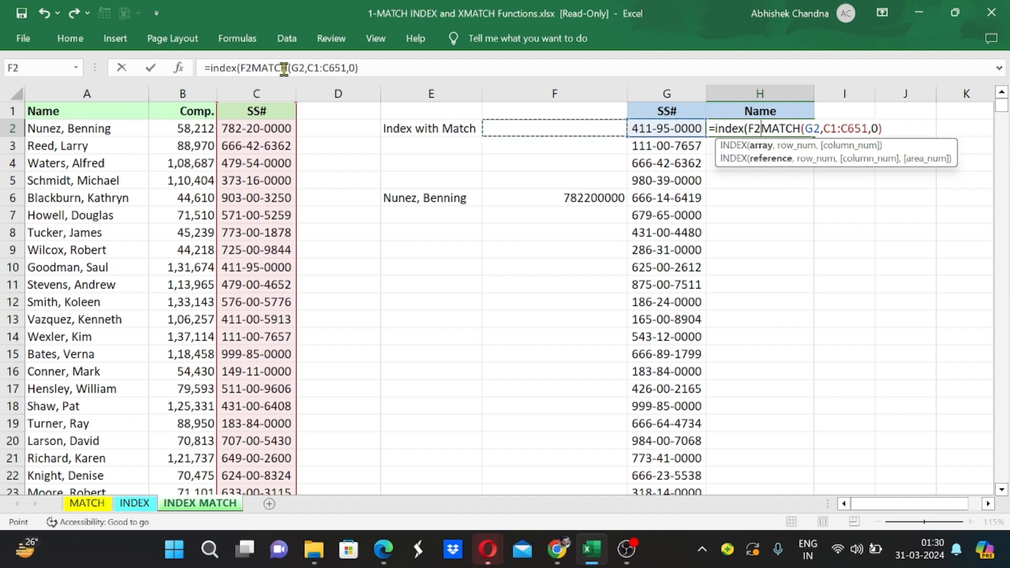
key("Up")
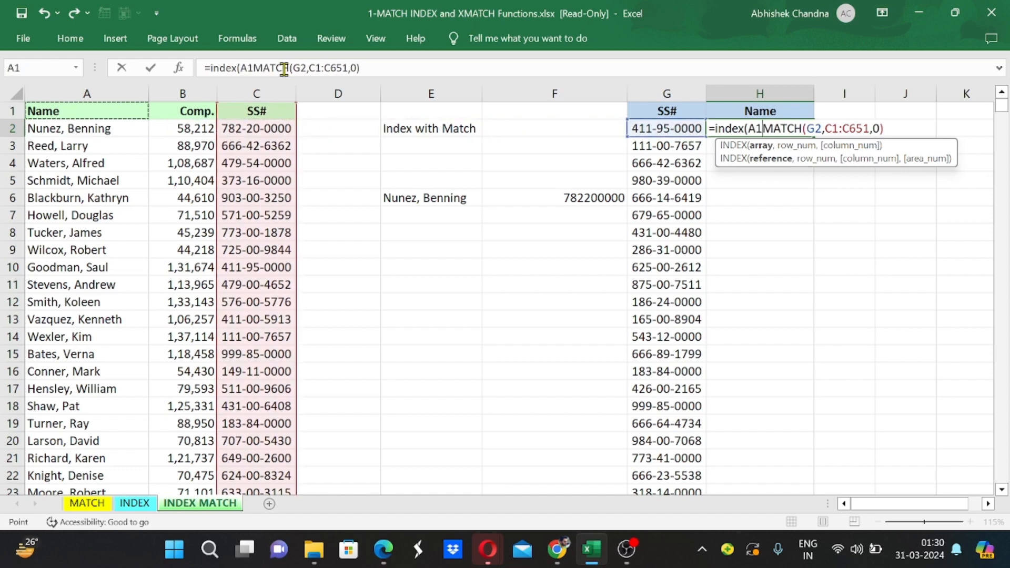
key("shift+Right")
key("shift+Right")
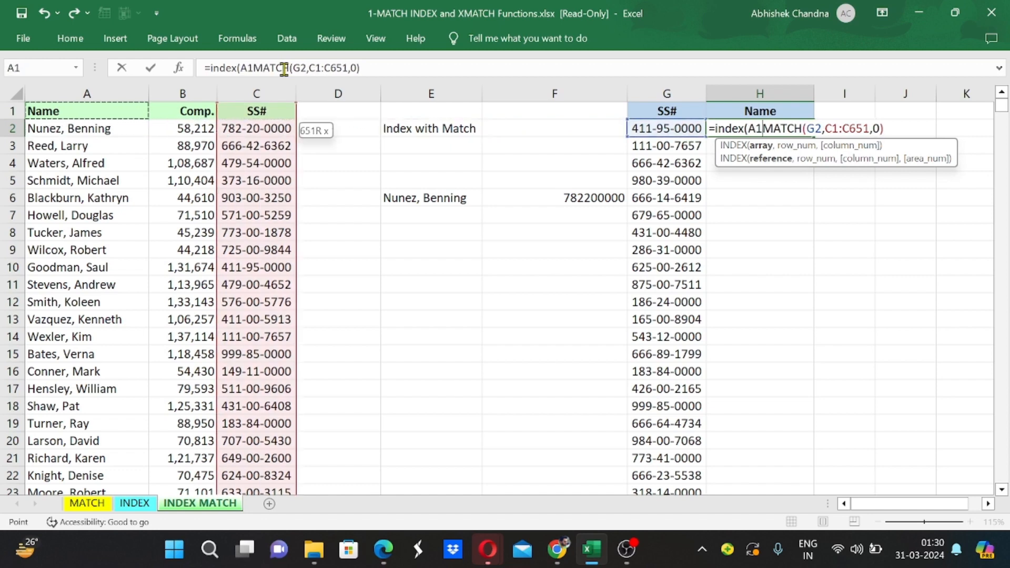
key("ctrl+shift+Down")
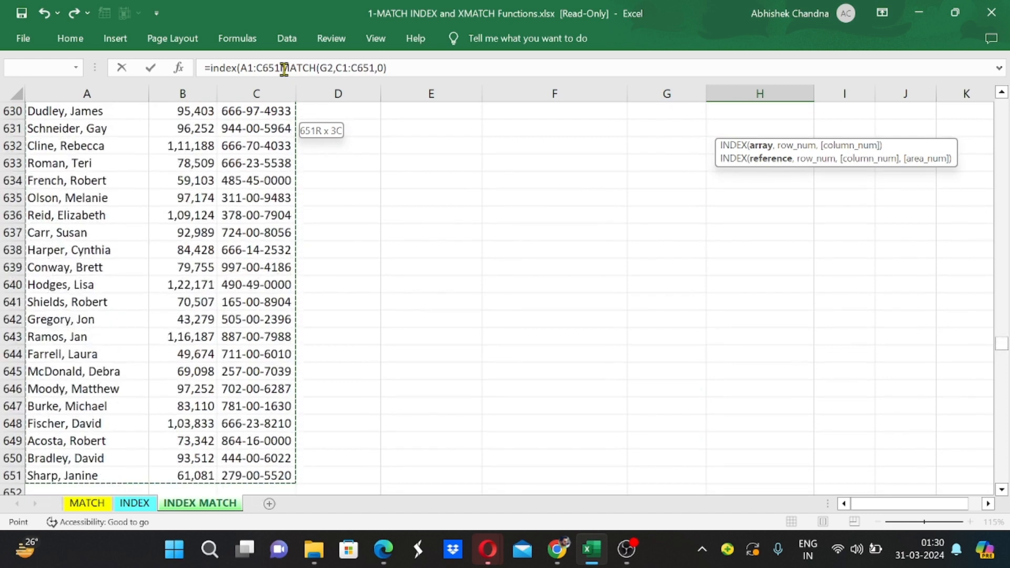
type(",")
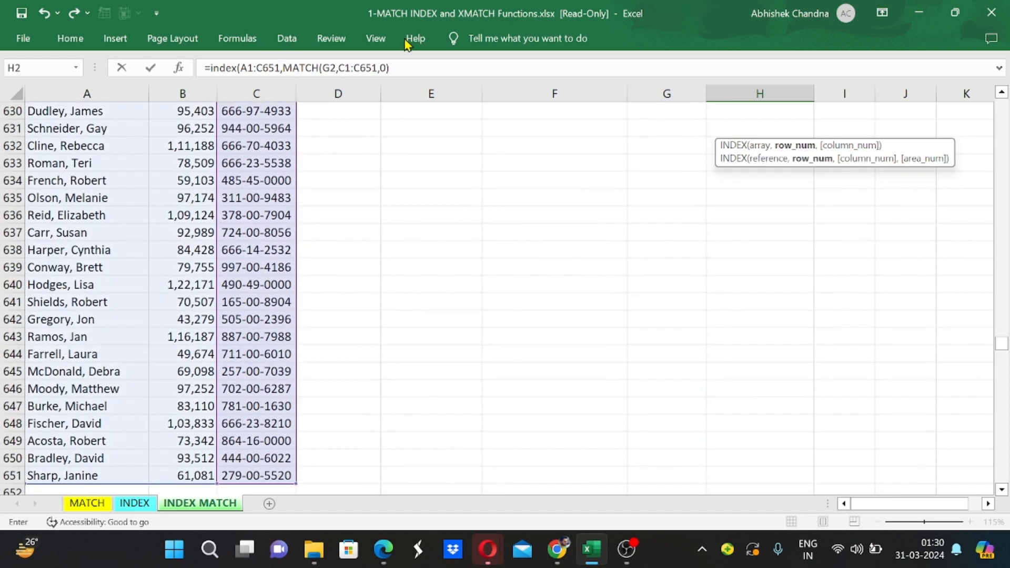
Complete the INDEX formula in H2 with column number 1 to return the value from the Name column.
scroll(750, 275, "up", 20)
scroll(750, 275, "up", 20)
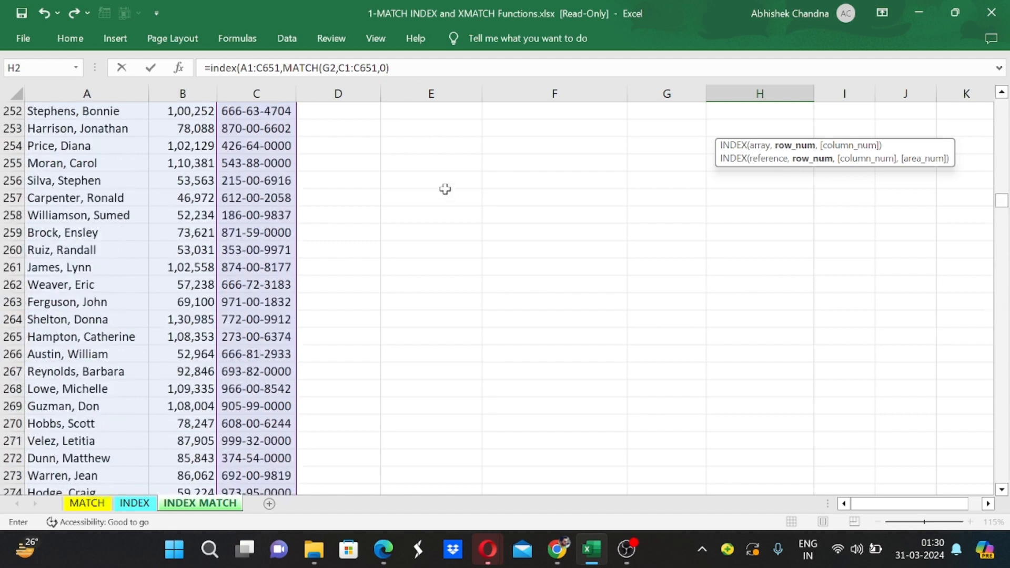
scroll(610, 255, "up", 20)
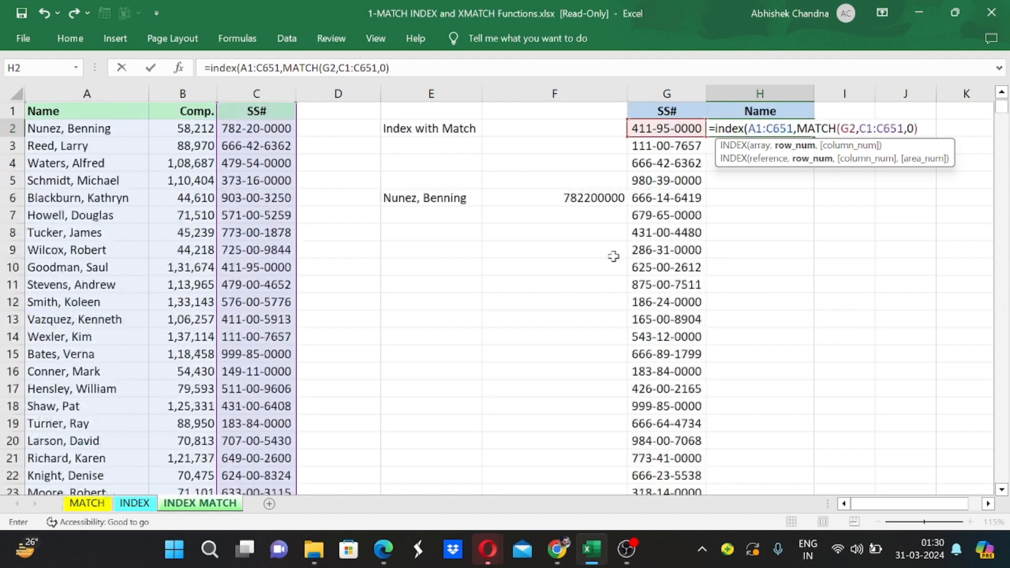
left_click(798, 128)
key("BackSpace")
key("BackSpace")
key("BackSpace")
key("BackSpace")
key("BackSpace")
left_click(921, 128)
type(",")
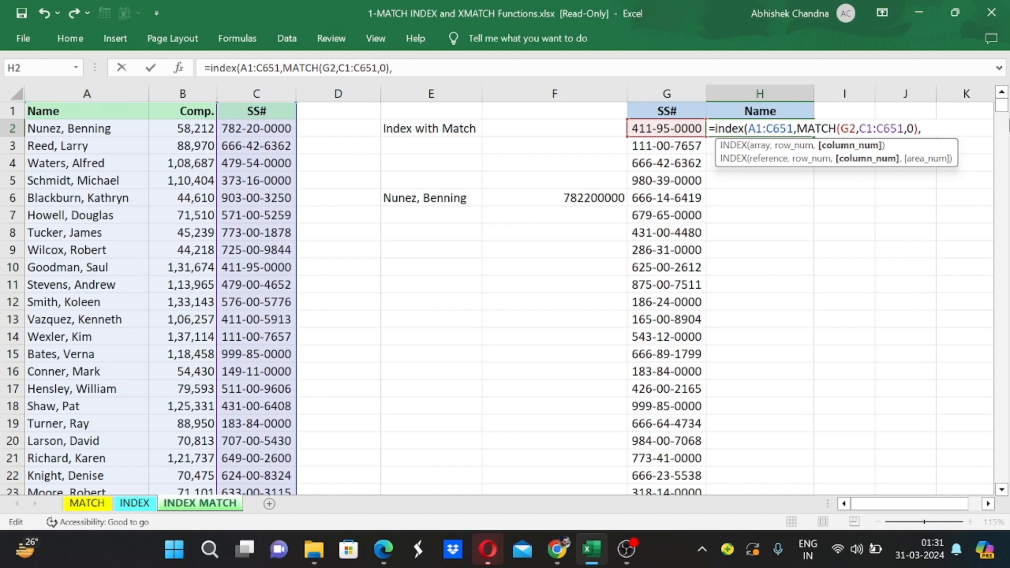
type("1)")
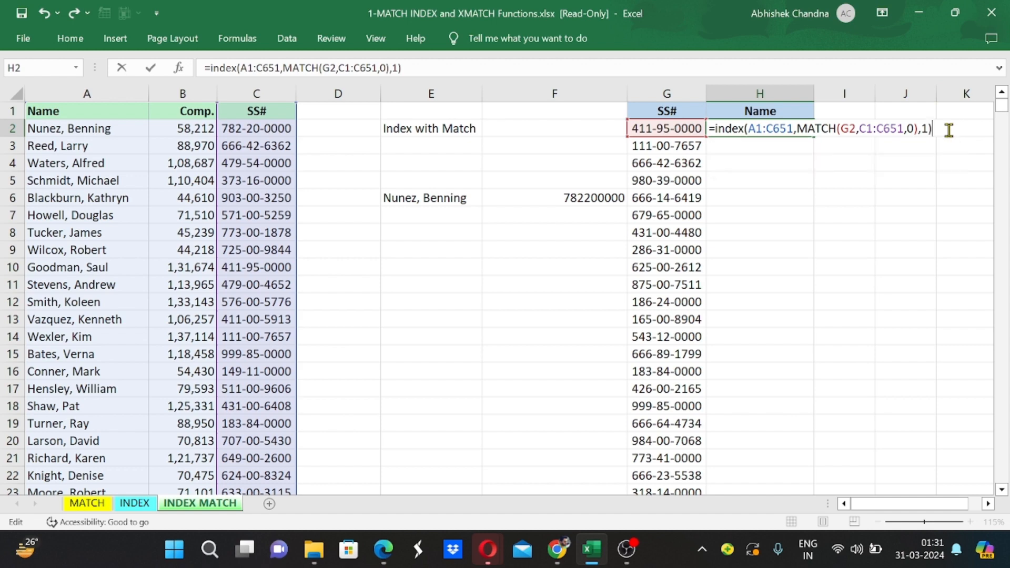
key("Return")
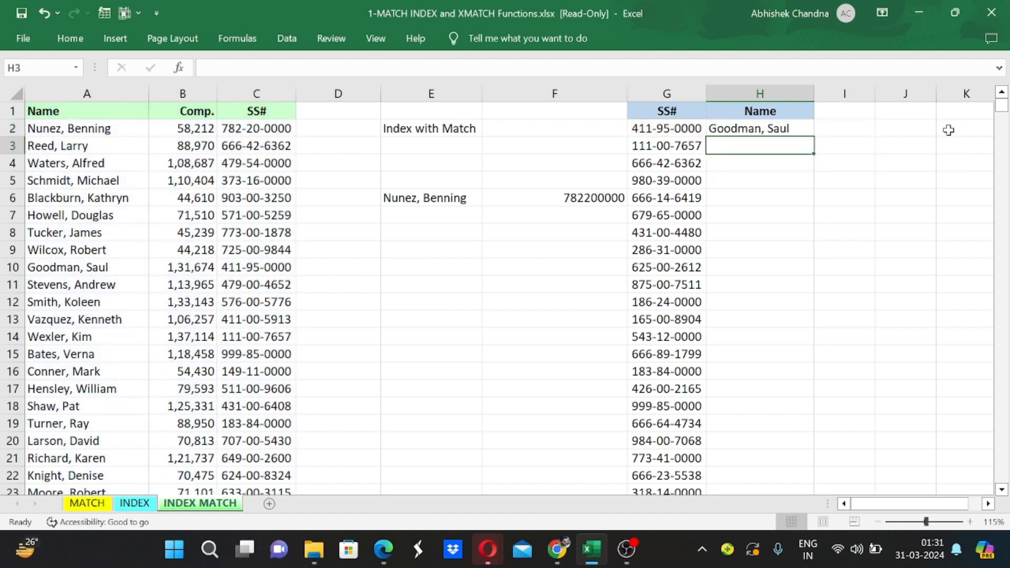
Review the lookup SS# in G2 and highlight all three columns of the source table used as the INDEX array.
key("Up")
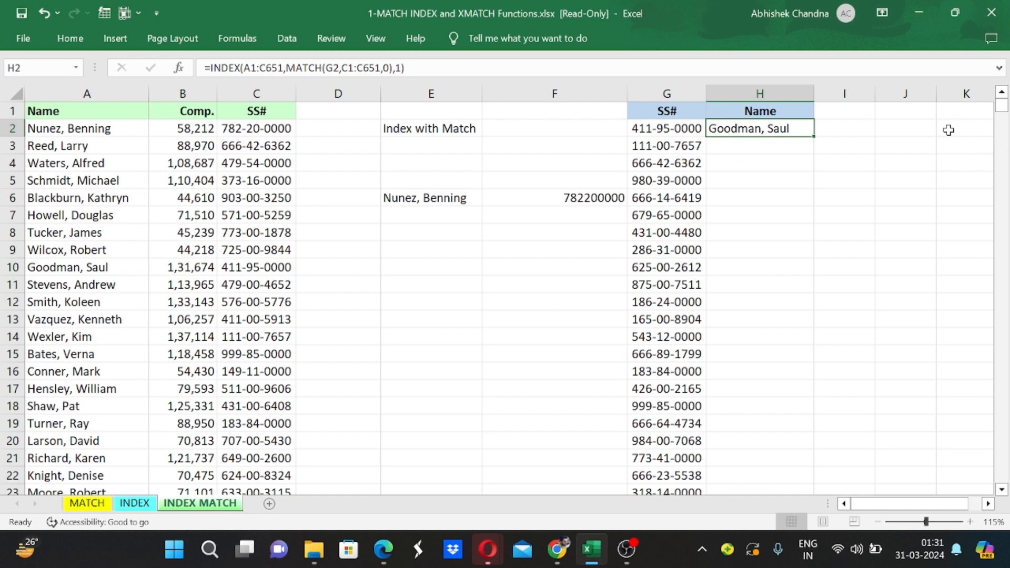
key("Left")
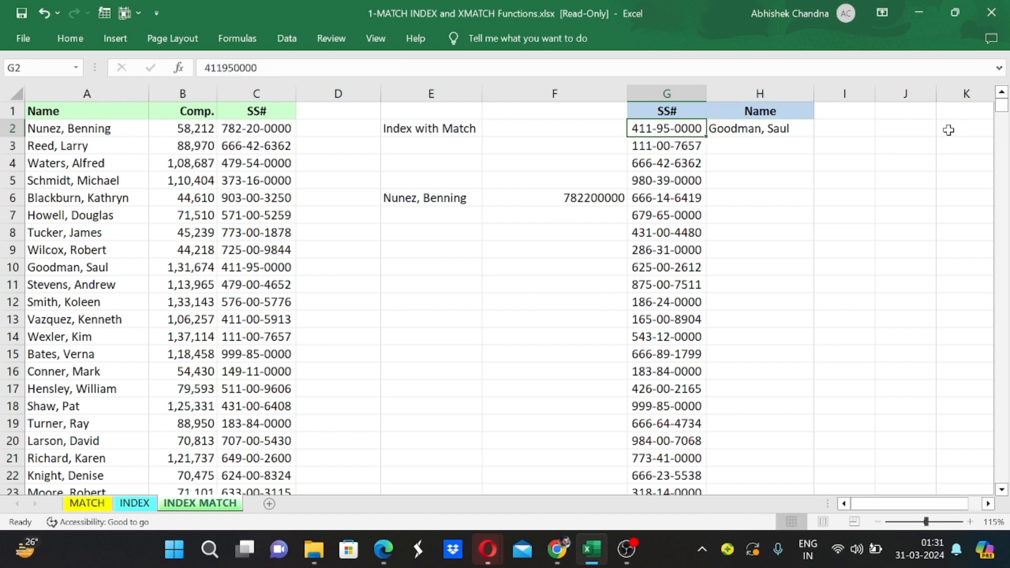
key("Home")
key("ctrl+shift+Down")
key("shift+Right")
key("shift+Right")
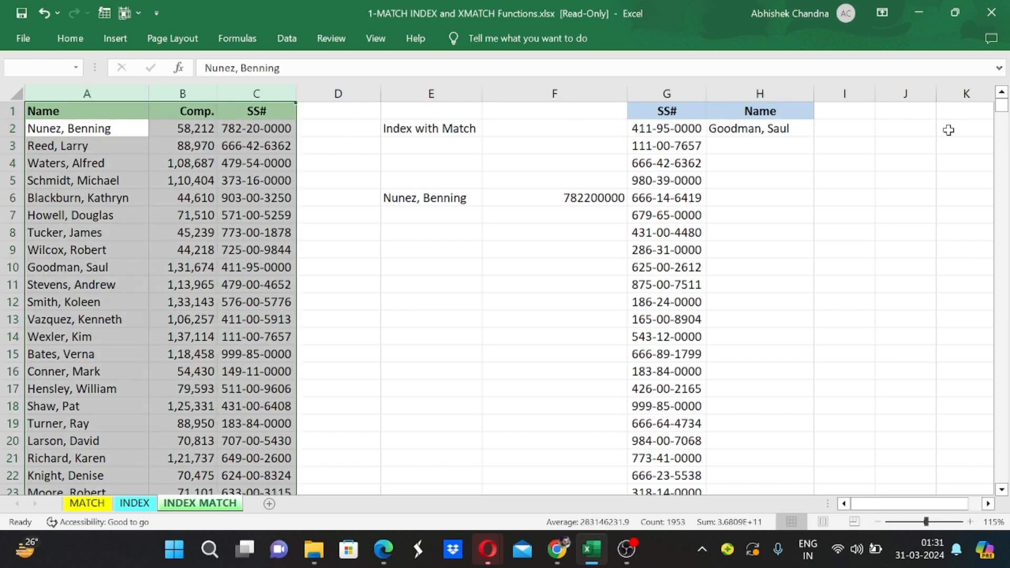
key("Right")
key("Right")
key("Right")
key("Right")
key("Right")
key("Right")
key("Right")
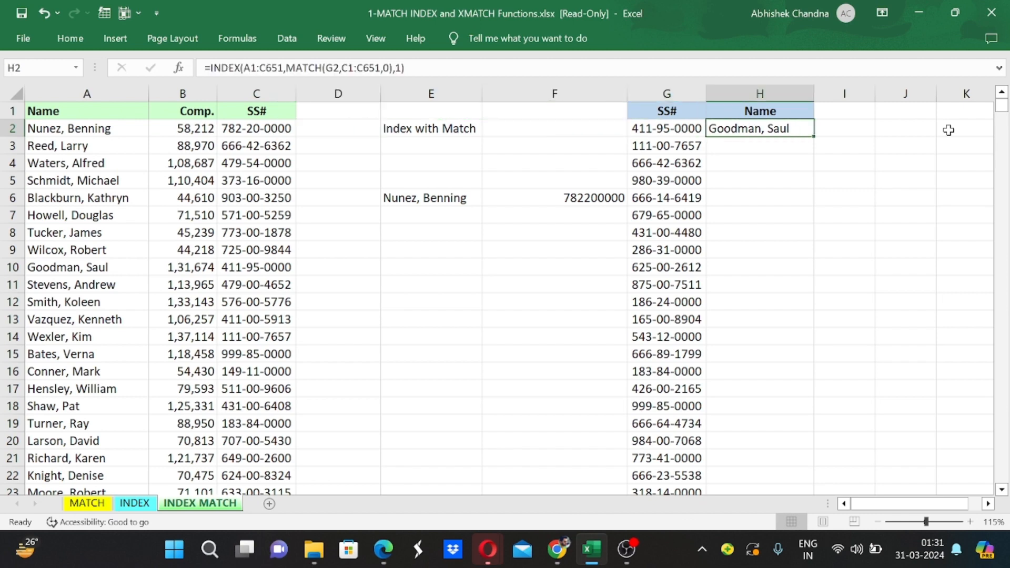
Inspect the ranges in the H2 formula and highlight the entire Comp. column as the array's second column.
key("F2")
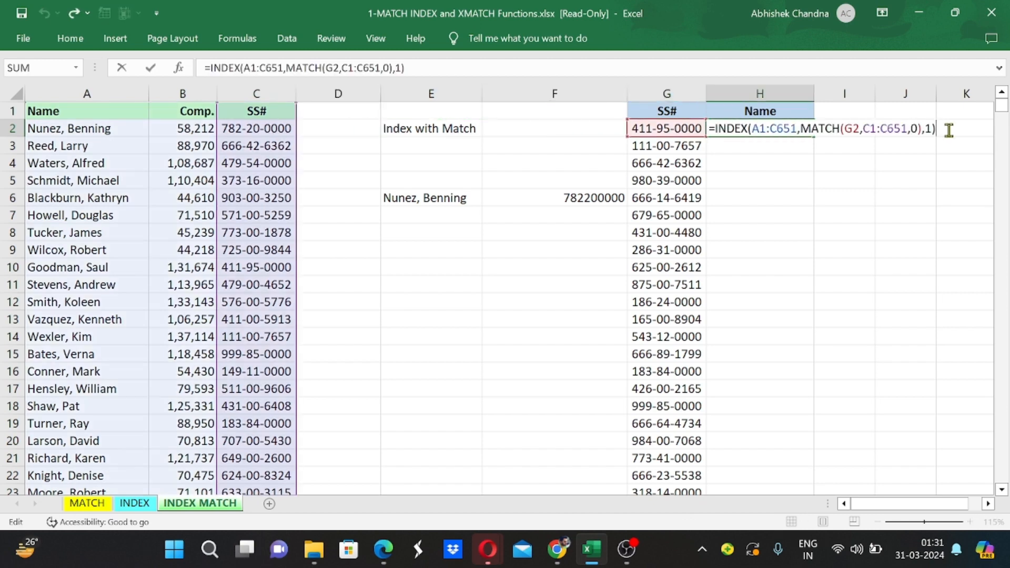
key("shift+Tab")
key("Left")
key("Left")
key("Left")
key("Left")
key("Left")
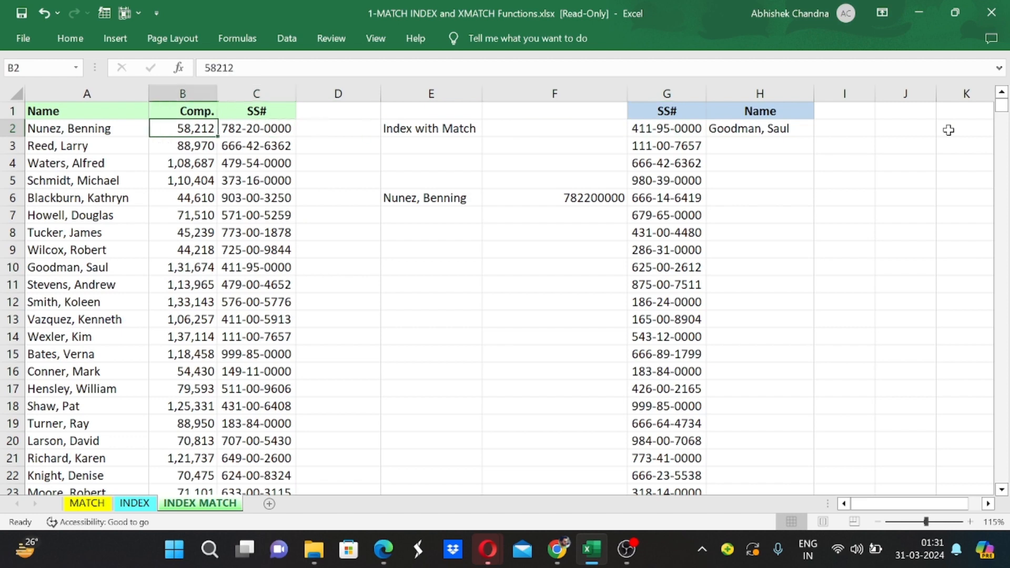
key("ctrl+space")
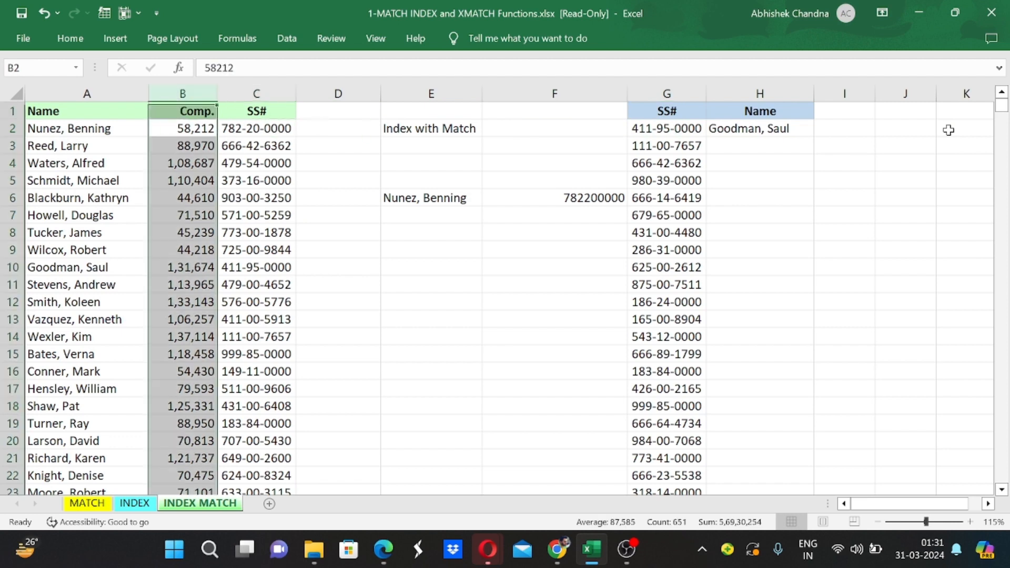
key("Right")
key("Right")
key("Right")
key("Right")
key("Right")
key("Right")
key("Right")
key("Down")
key("Up")
key("Left")
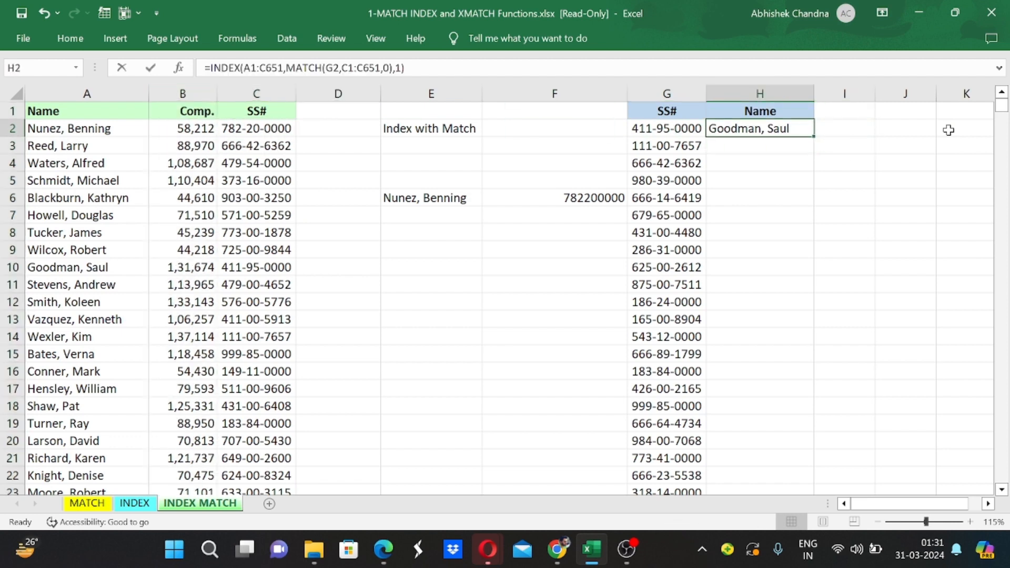
Change the INDEX column number in H2 to 2 so the formula returns the Comp. value.
key("F2")
key("Left")
key("BackSpace")
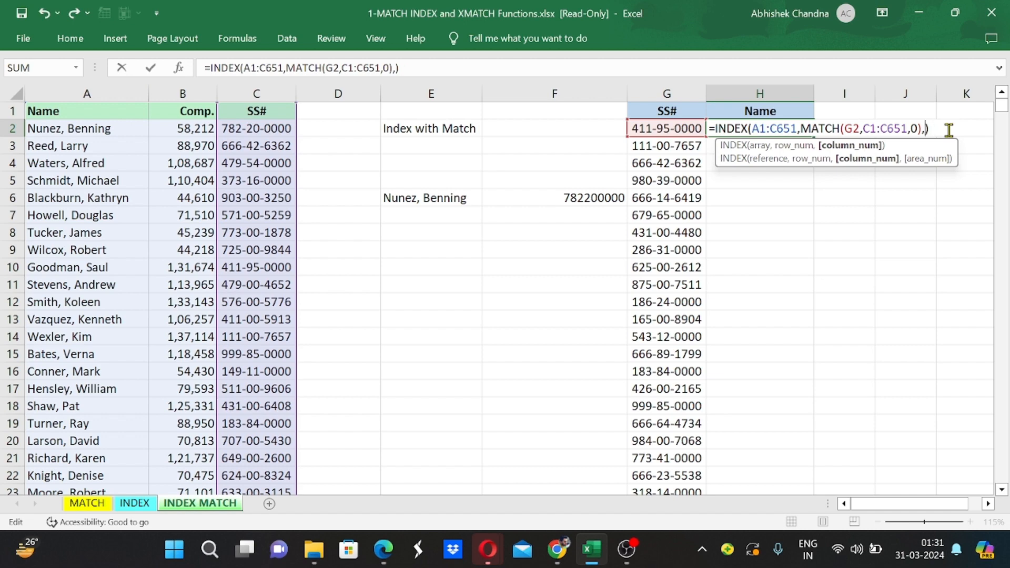
type("2")
key("ctrl+Return")
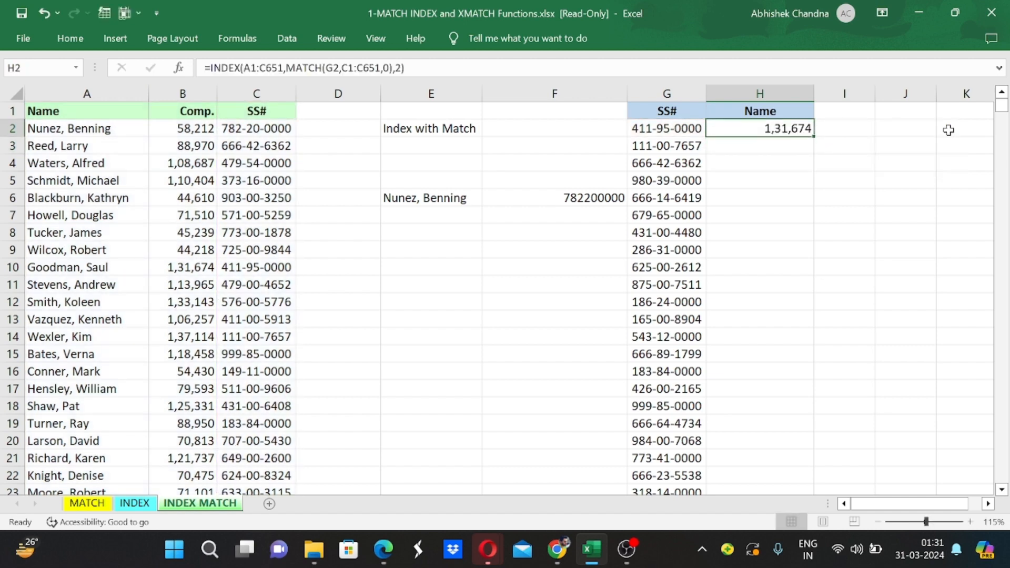
key("F2")
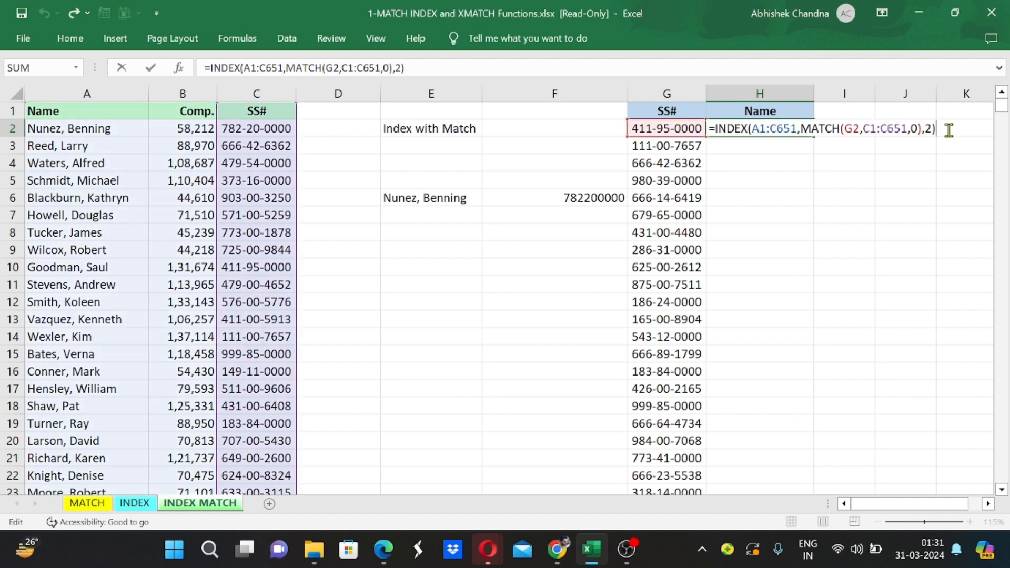
key("Left")
key("Left")
key("Left")
key("Left")
key("Left")
key("Left")
key("Left")
key("Left")
key("Left")
key("Left")
key("Left")
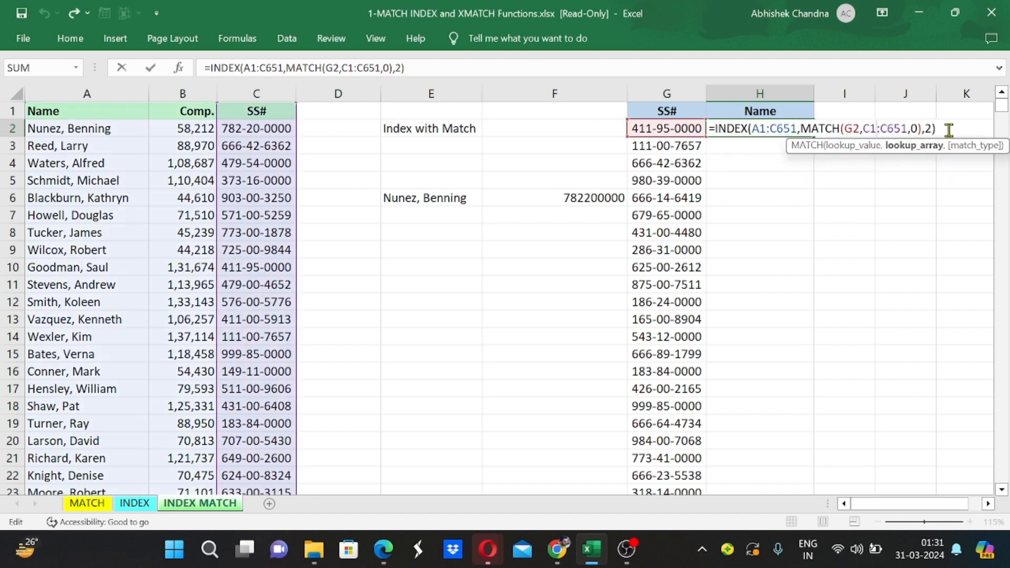
key("Right")
key("Right")
key("Right")
key("Escape")
key("Up")
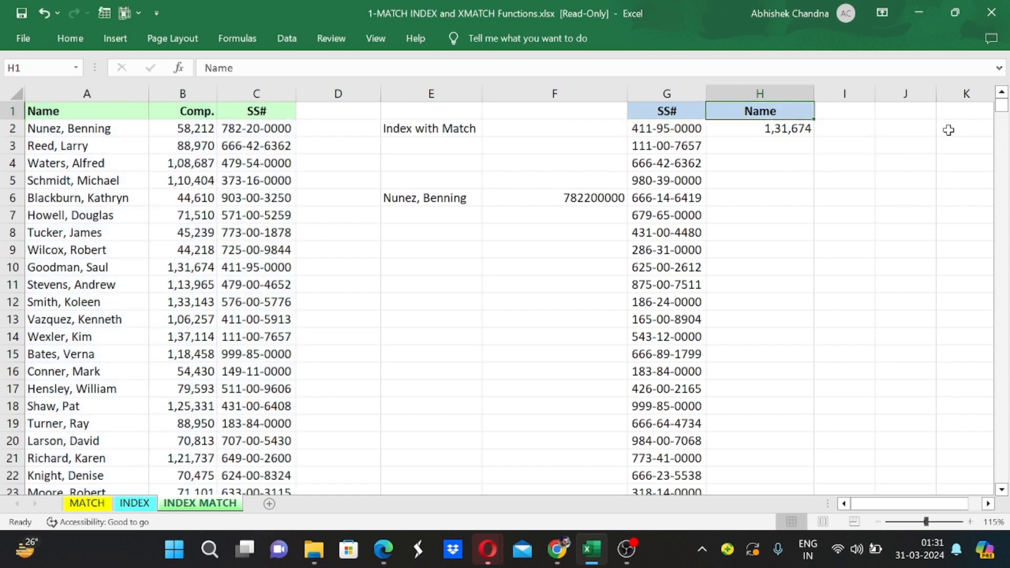
Make the MATCH lookup array in the H2 formula absolute as $C$1:$C$651.
key("Down")
key("F2")
key("Left")
key("Left")
key("Left")
key("Left")
key("Left")
key("Left")
key("Left")
key("Left")
key("Left")
key("Left")
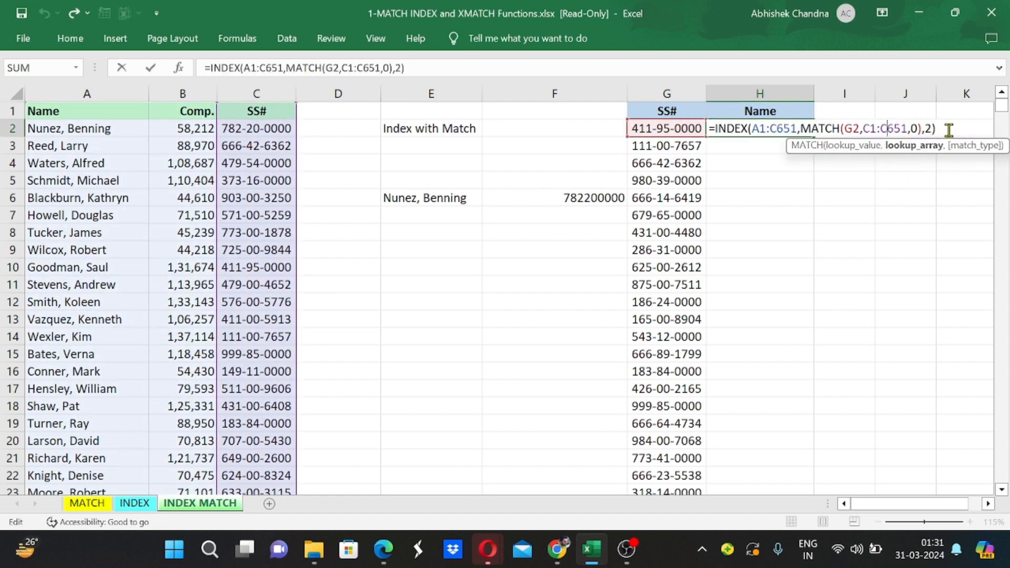
key("Right")
key("F4")
key("Left")
key("Left")
key("Left")
key("F4")
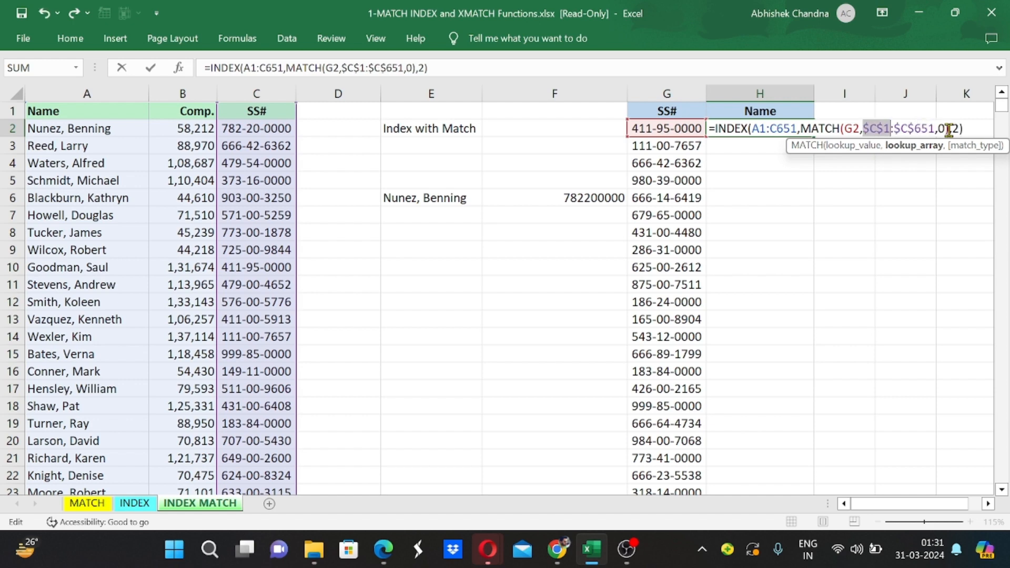
Make the INDEX array in the H2 formula absolute as $A$1:$C$651 and commit the formula.
key("Left")
key("Left")
key("Left")
key("Left")
key("Left")
key("Left")
key("Left")
key("Left")
key("Left")
key("Left")
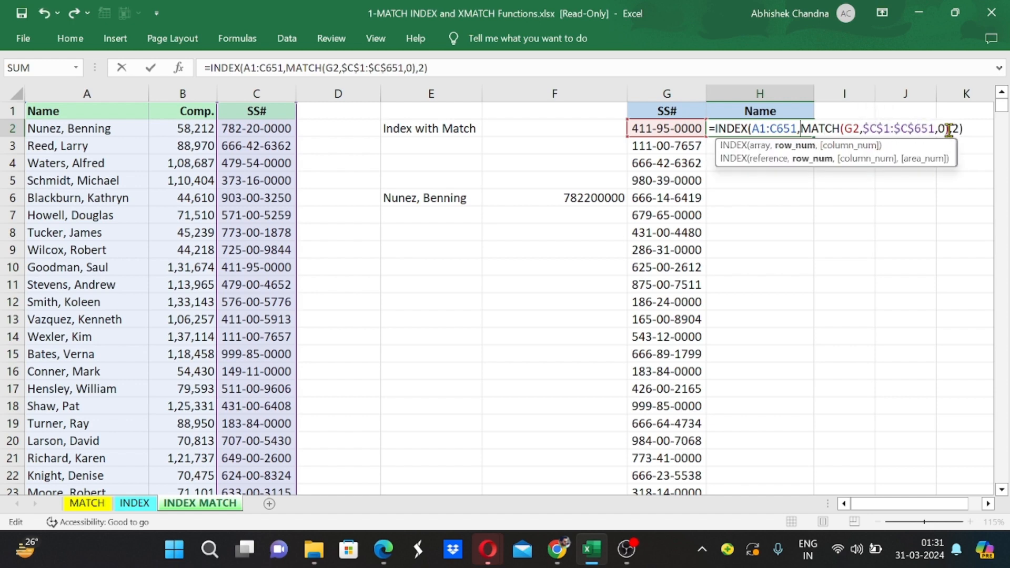
key("Left")
key("F4")
key("Left")
key("Left")
key("F4")
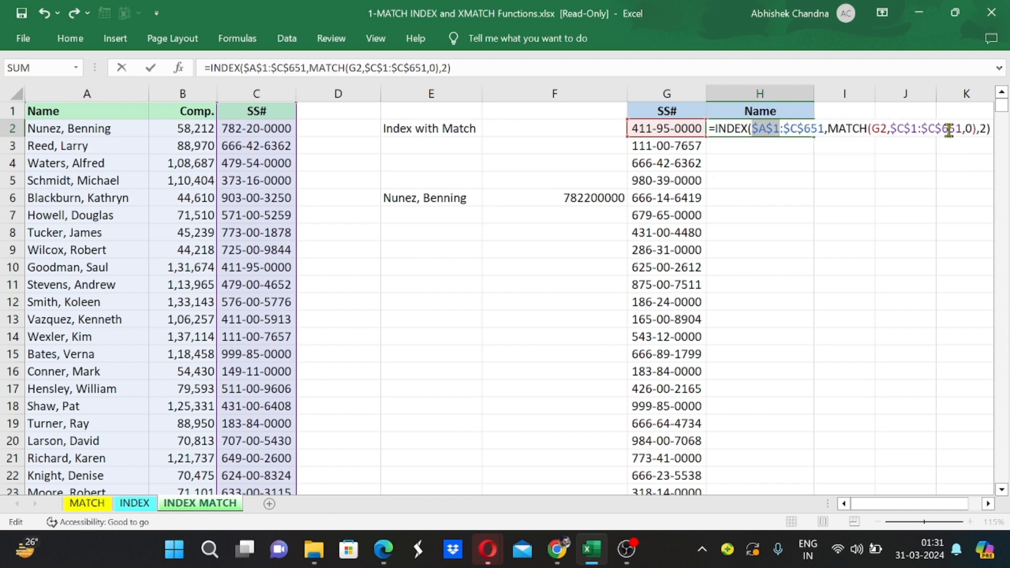
key("Return")
Copy the H2 formula down column H to the last row that has an SS# in column G.
key("Up")
key("ctrl+c")
key("Left")
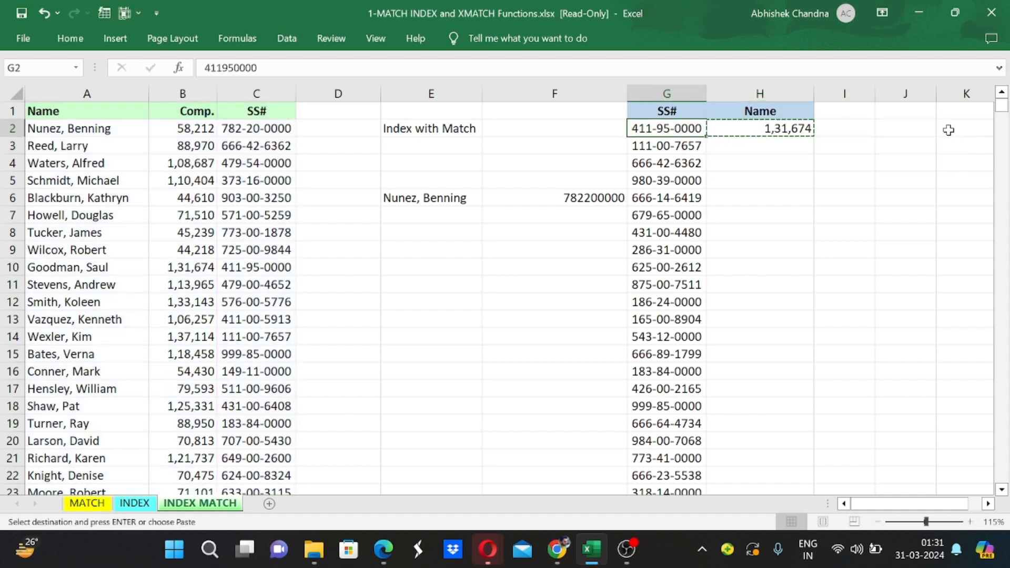
key("ctrl+Down")
key("Right")
key("ctrl+shift+Up")
key("Return")
key("ctrl+Up")
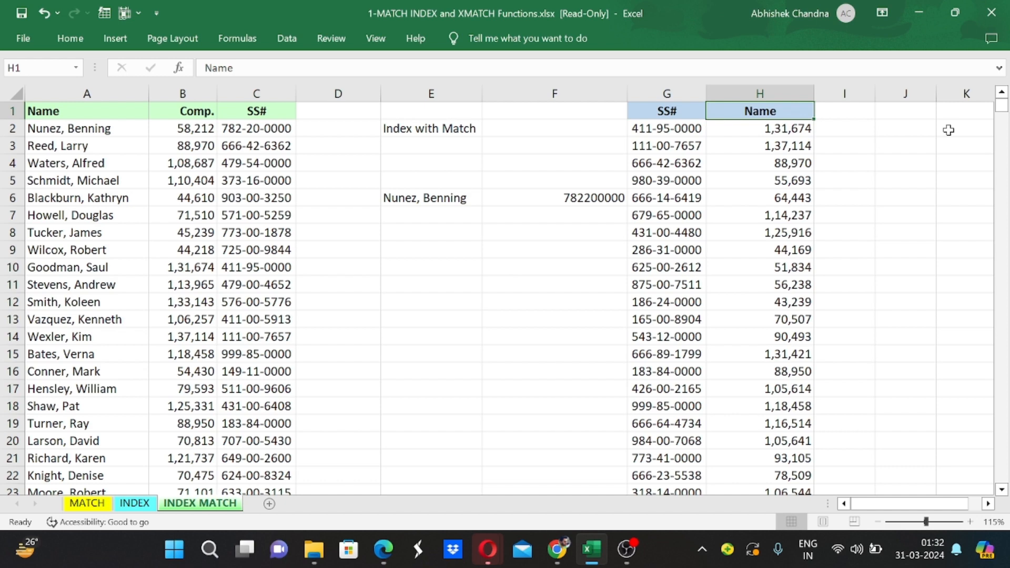
left_click(628, 550)
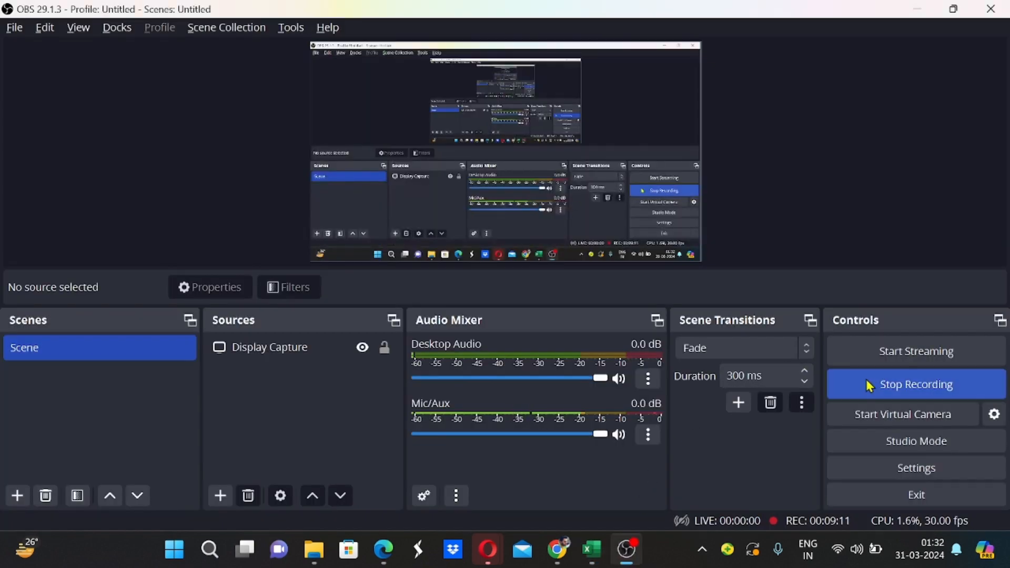